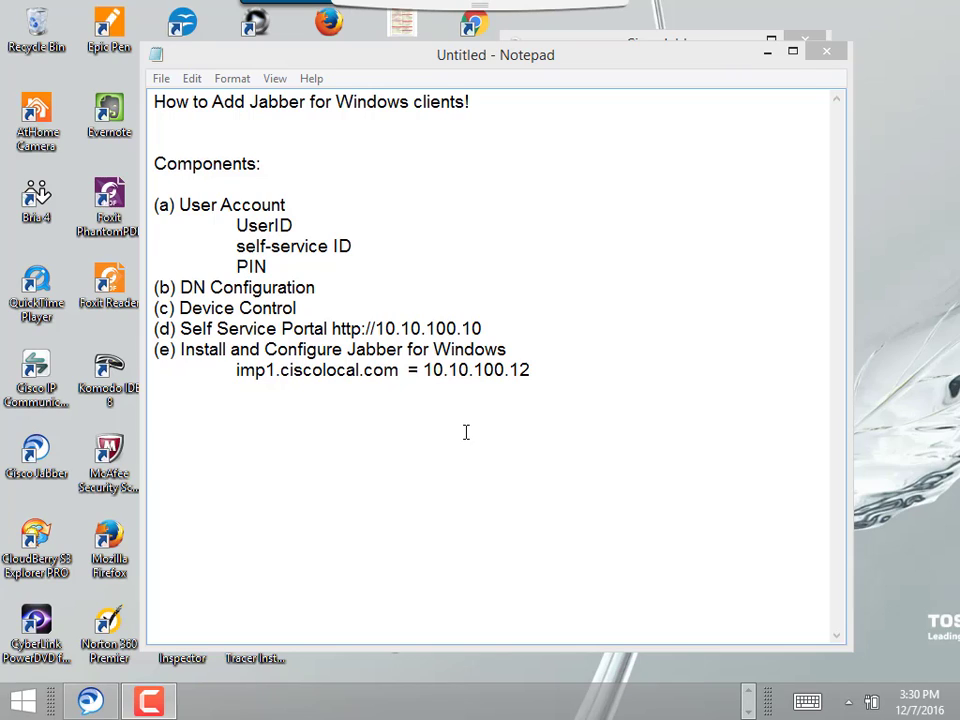
Shorten the Notepad outline window and shift it down-left so the Cisco Jabber window shows behind it
drag(460, 648, 596, 516)
drag(634, 54, 622, 76)
drag(590, 150, 599, 77)
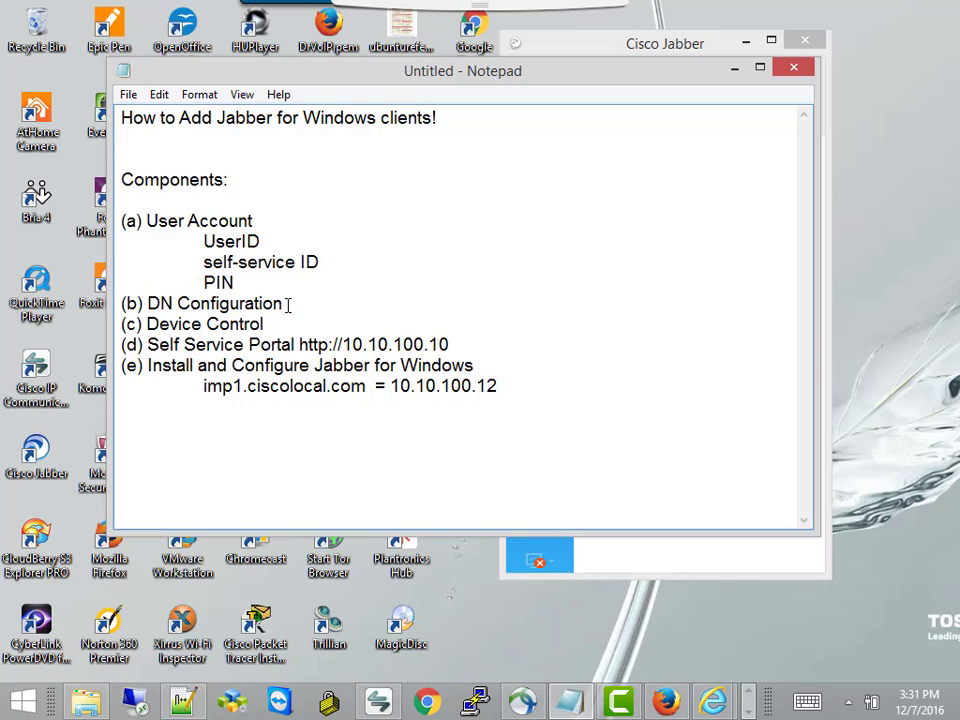
Append '(phone, jabber)' to DN Configuration, then briefly highlight the Self Service Portal and imp1.ciscolocal.com lines
text(phone, jabber)
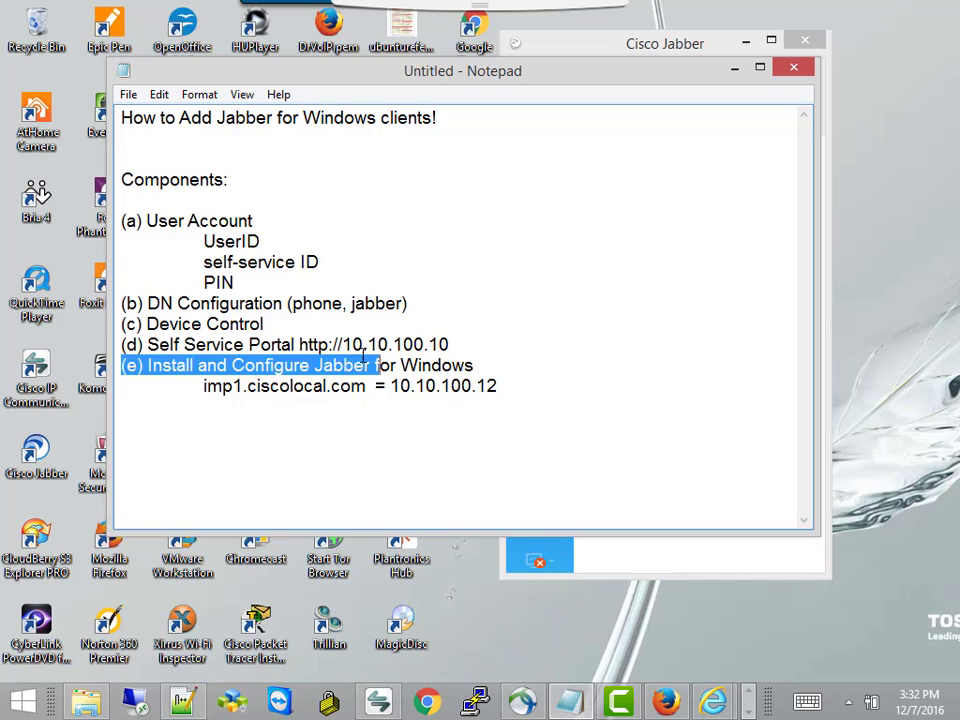
drag(451, 343, 380, 316)
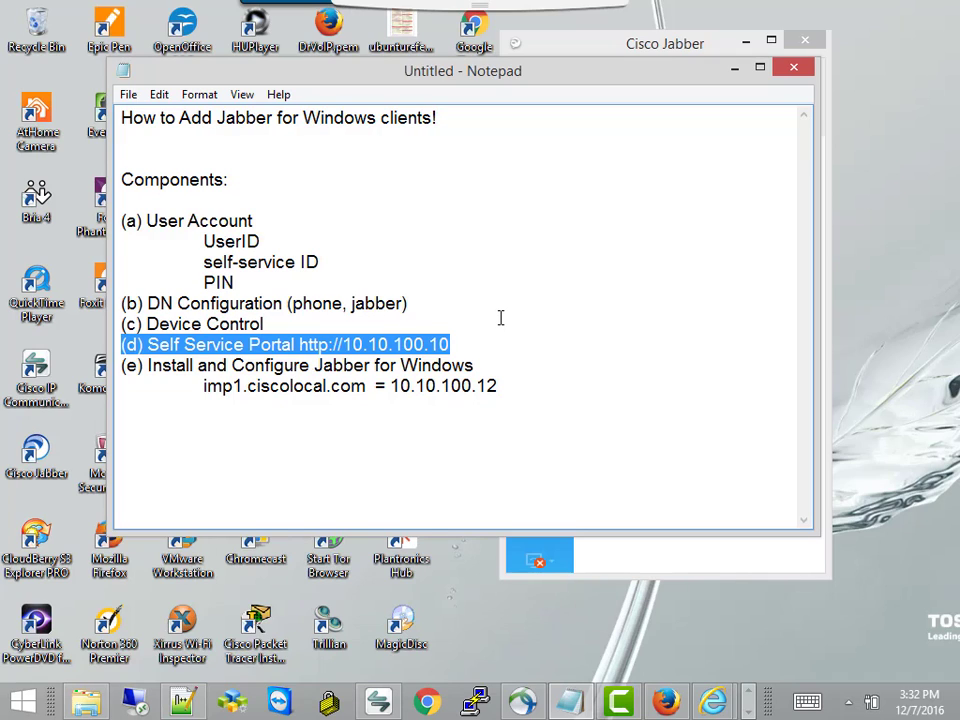
click(512, 474)
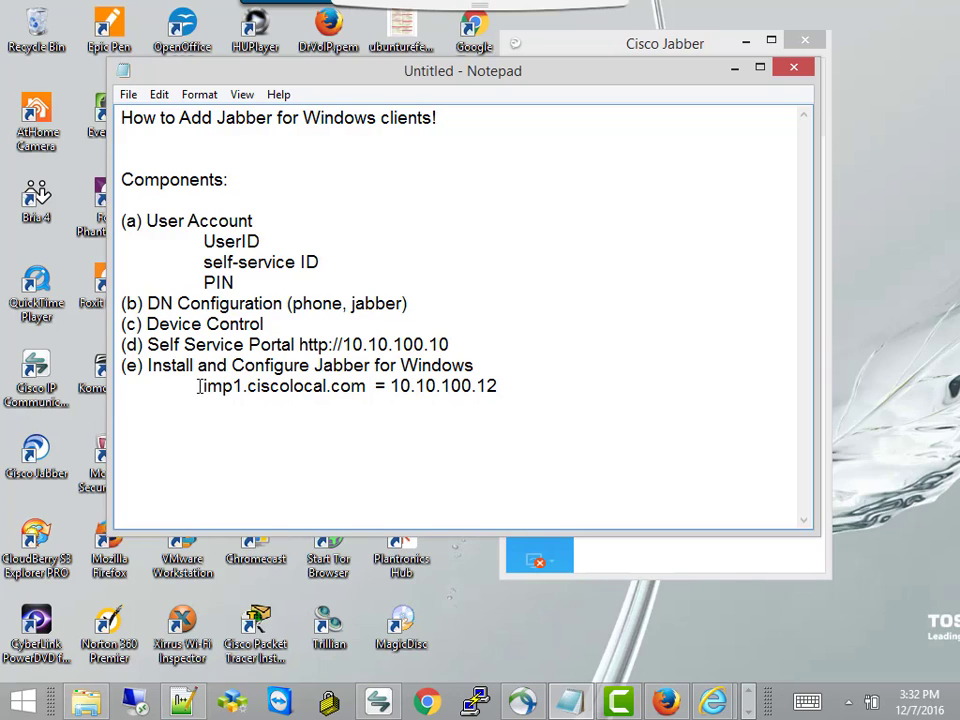
drag(204, 386, 501, 390)
click(436, 464)
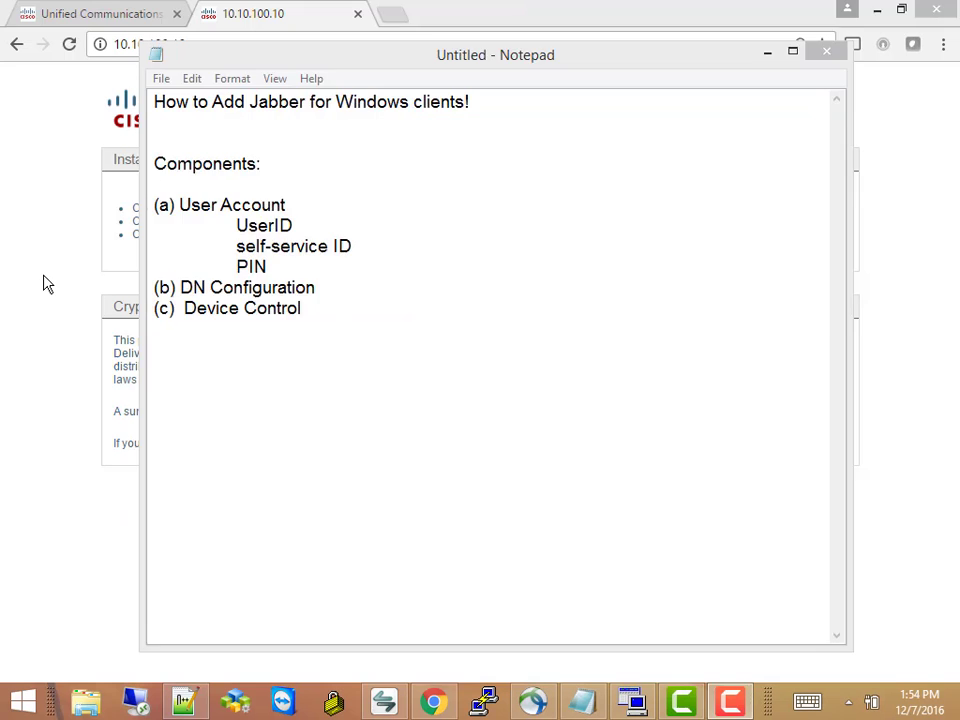
From the 10.10.100.10 Cisco start page, sign in to Unified CM Administration with the administrator credentials
click(43, 279)
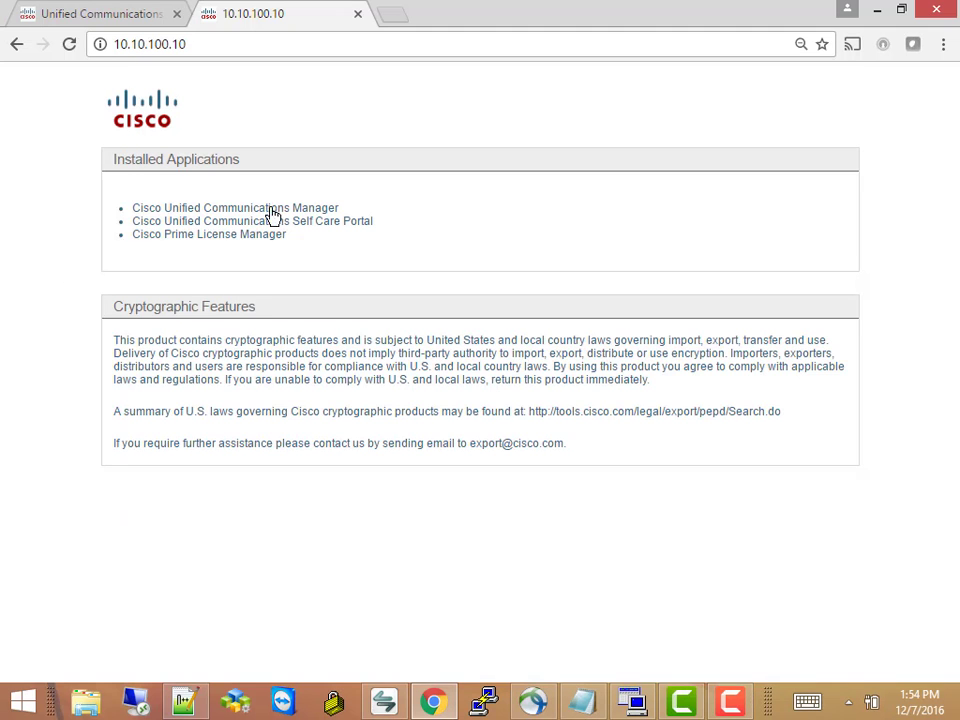
click(241, 40)
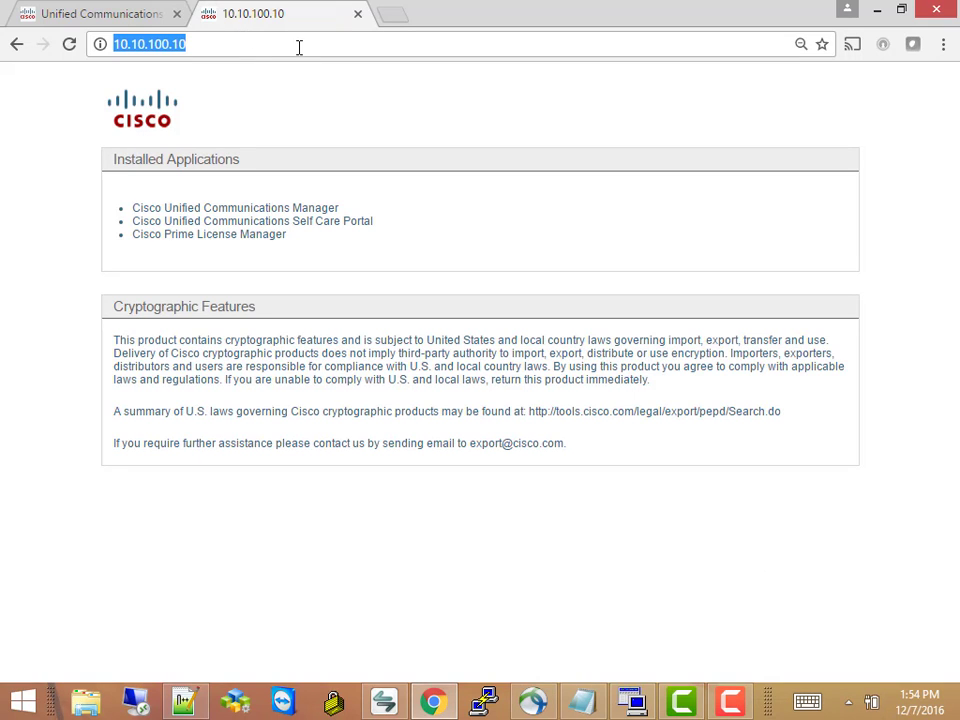
click(340, 268)
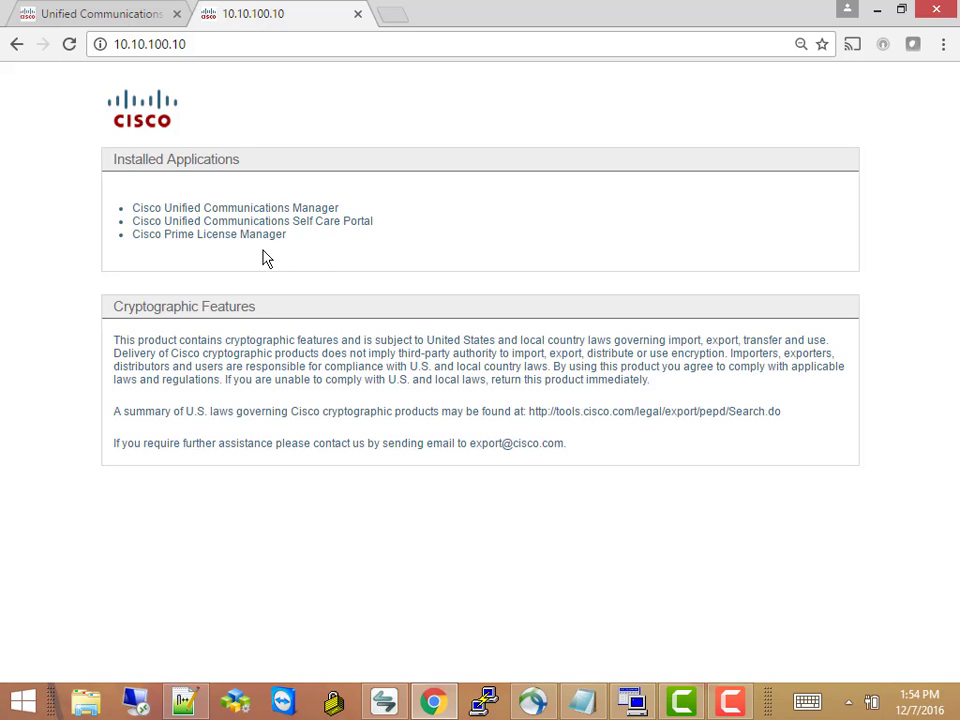
click(301, 210)
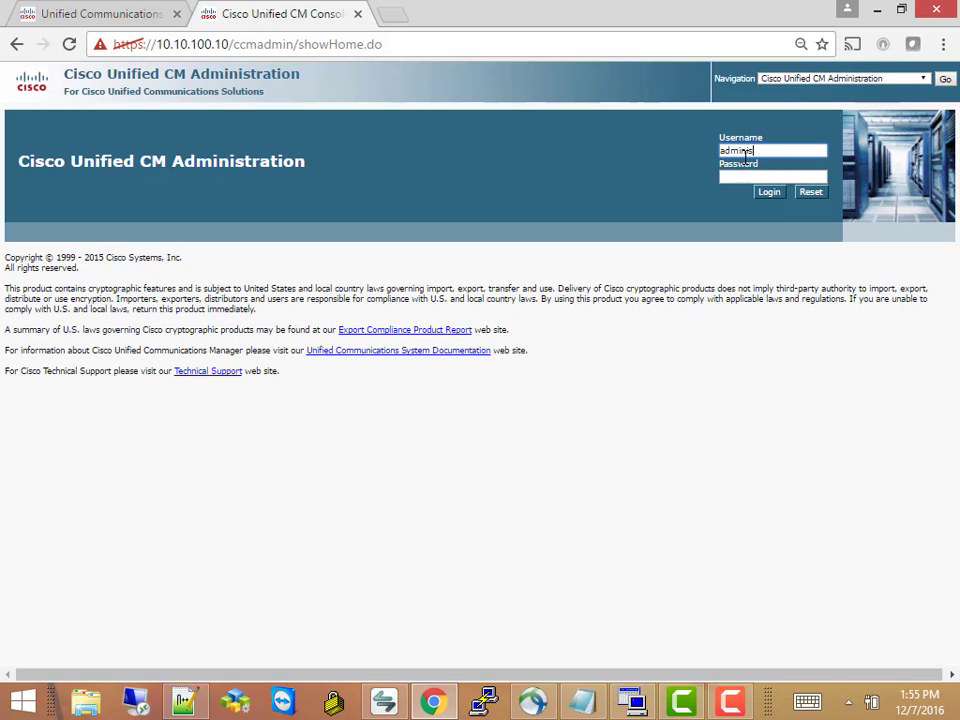
key(Tab)
text(c)
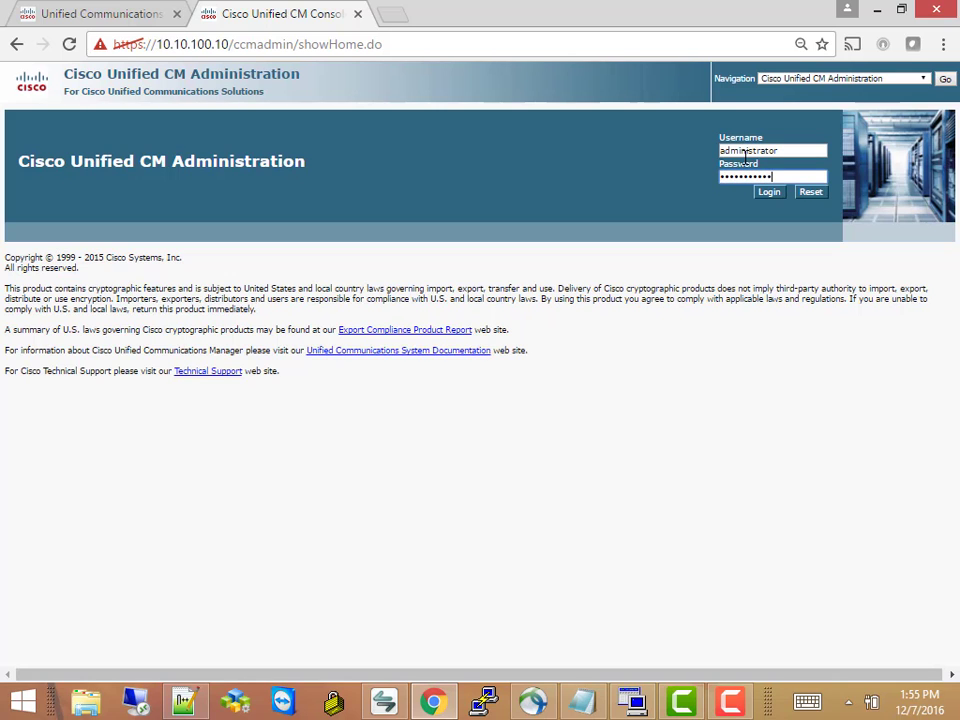
key(Return)
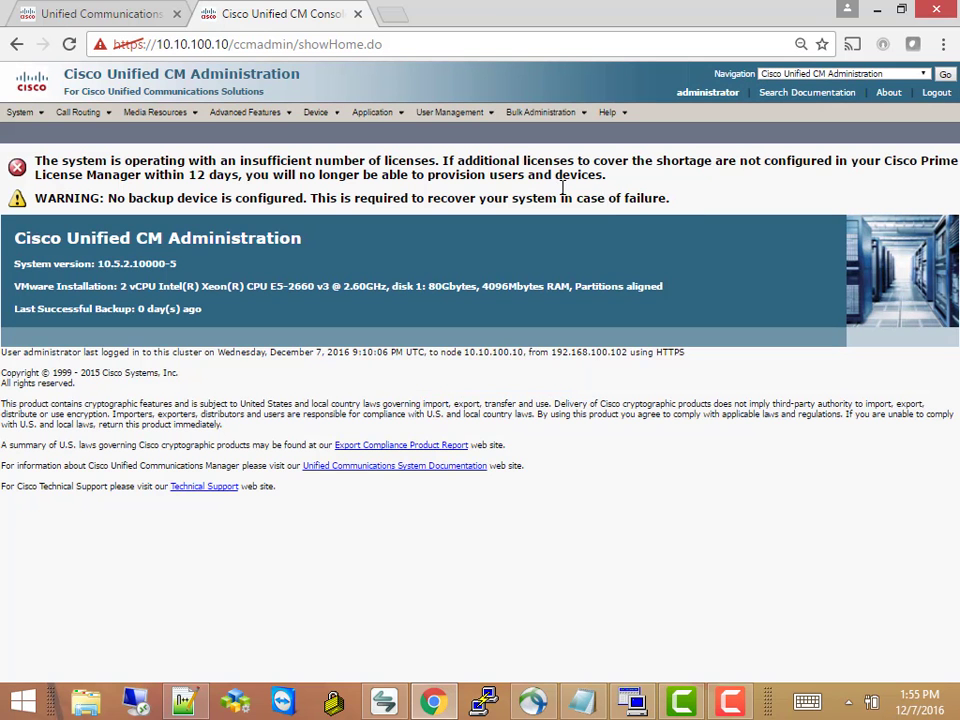
List all end users under User Management > End User and open the first user's configuration
click(322, 114)
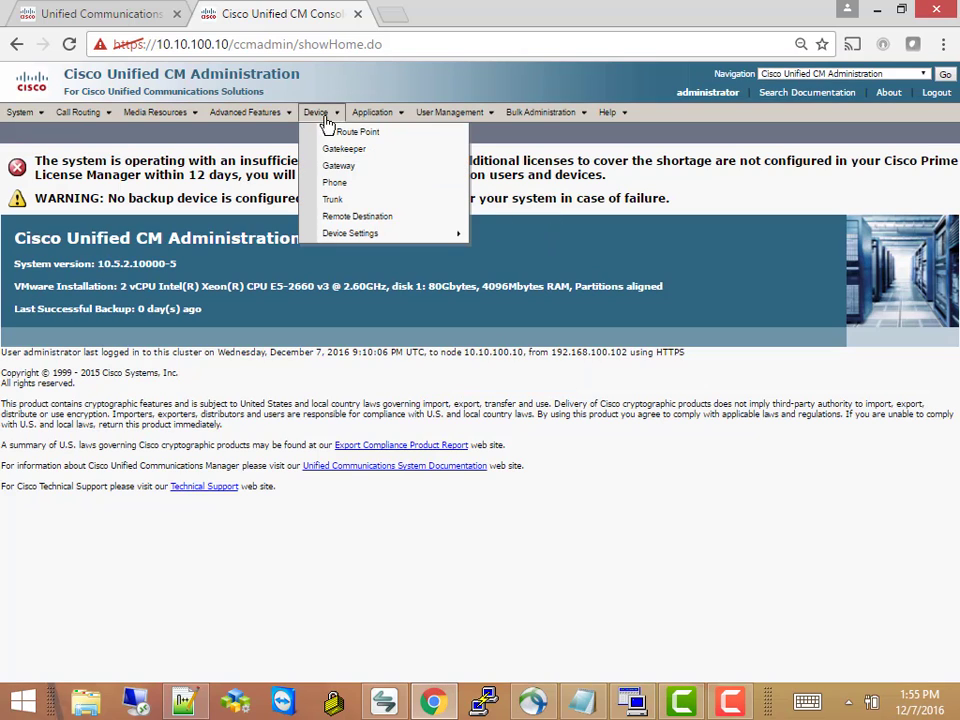
click(478, 117)
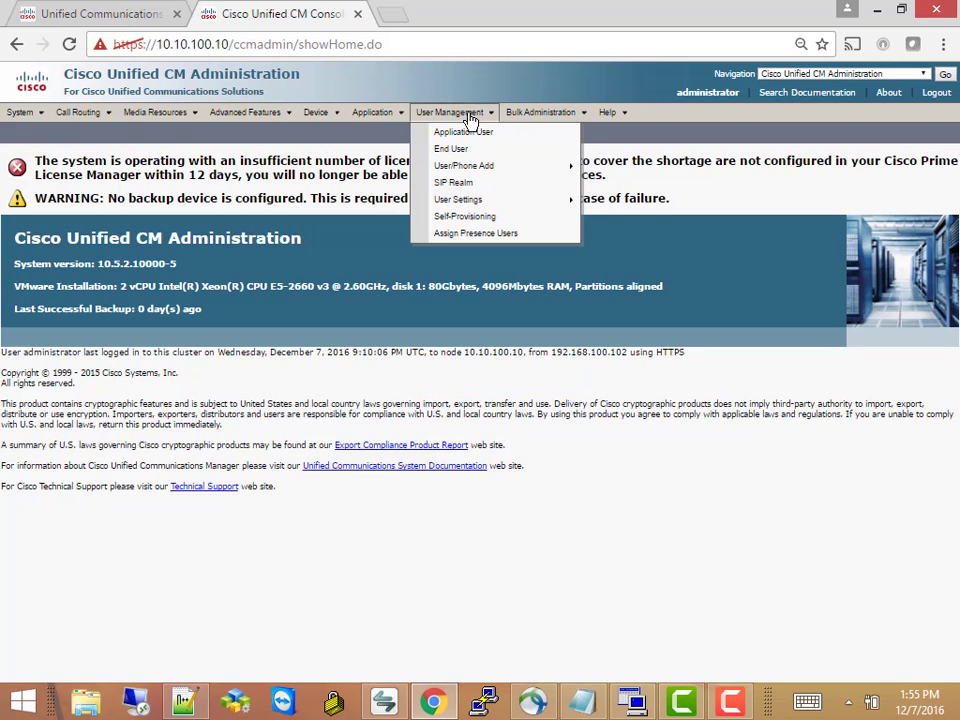
click(462, 155)
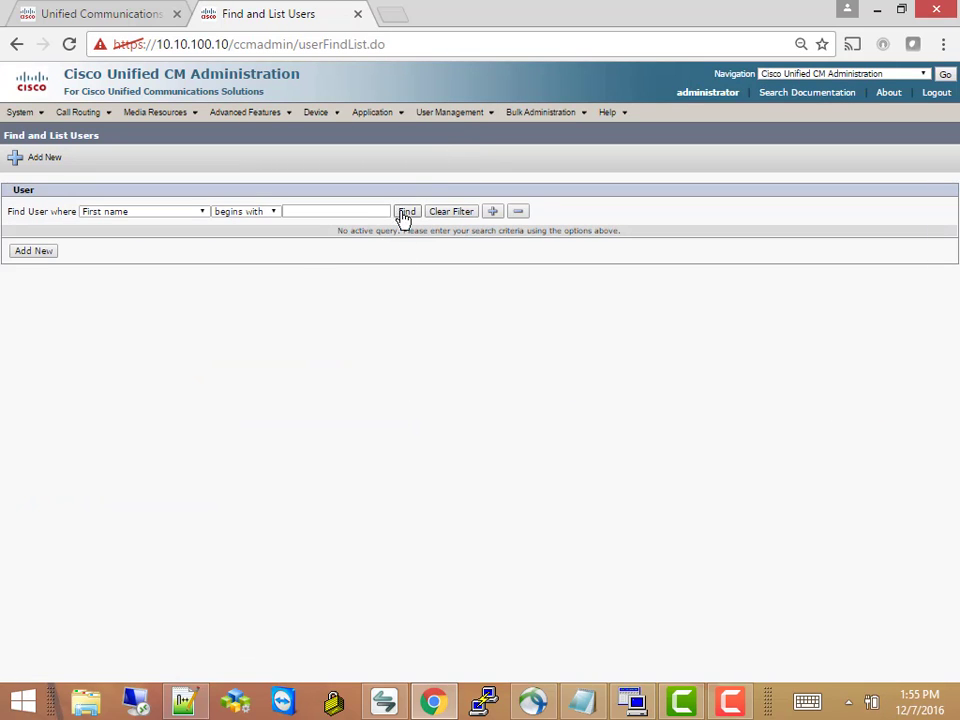
click(405, 212)
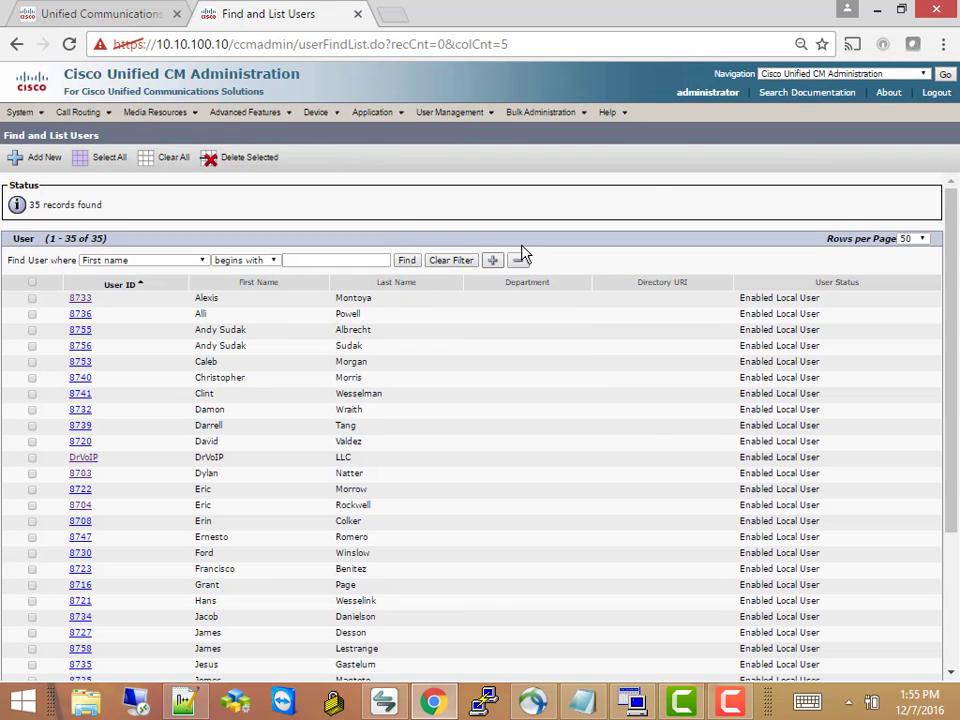
drag(955, 252, 957, 398)
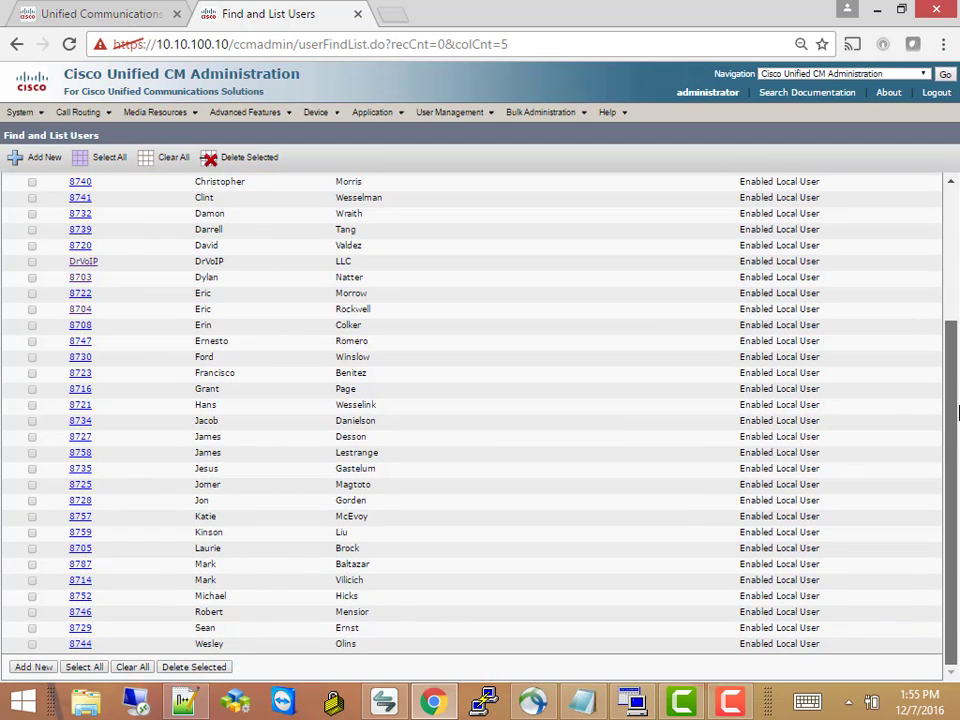
drag(957, 413, 750, 405)
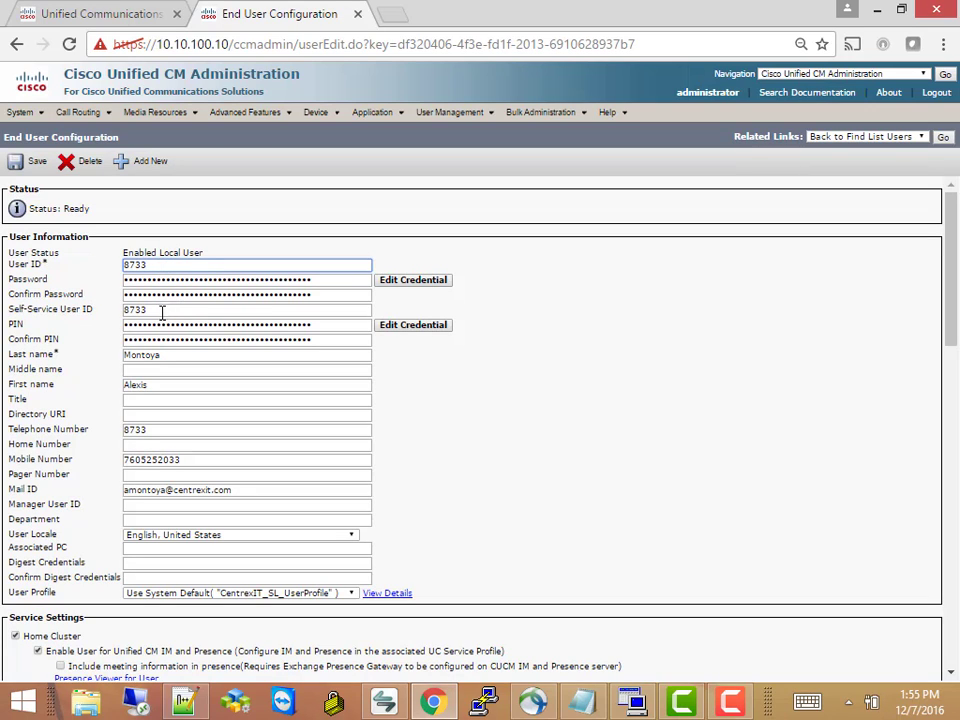
click(161, 312)
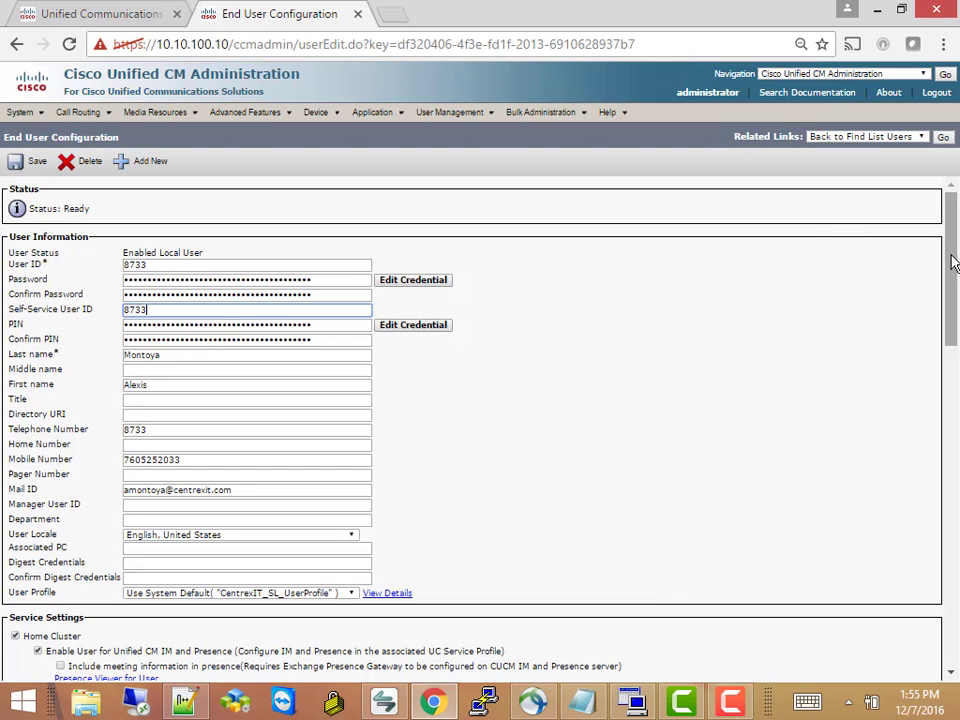
scroll(953, 262, down, 3)
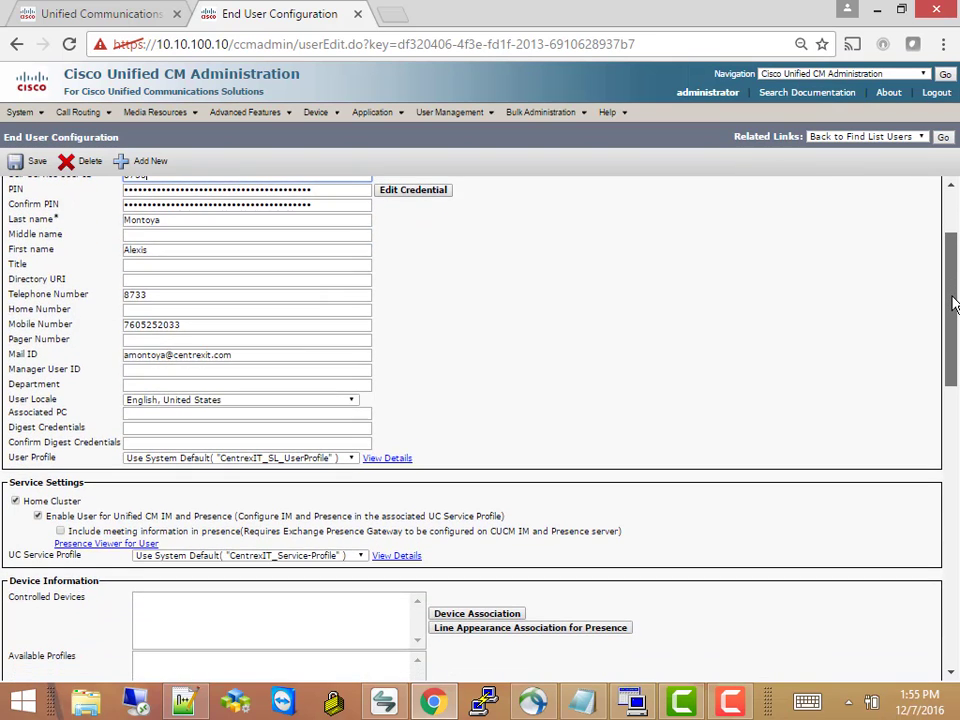
scroll(950, 252, up, 1)
scroll(950, 252, up, 2)
scroll(952, 300, down, 4)
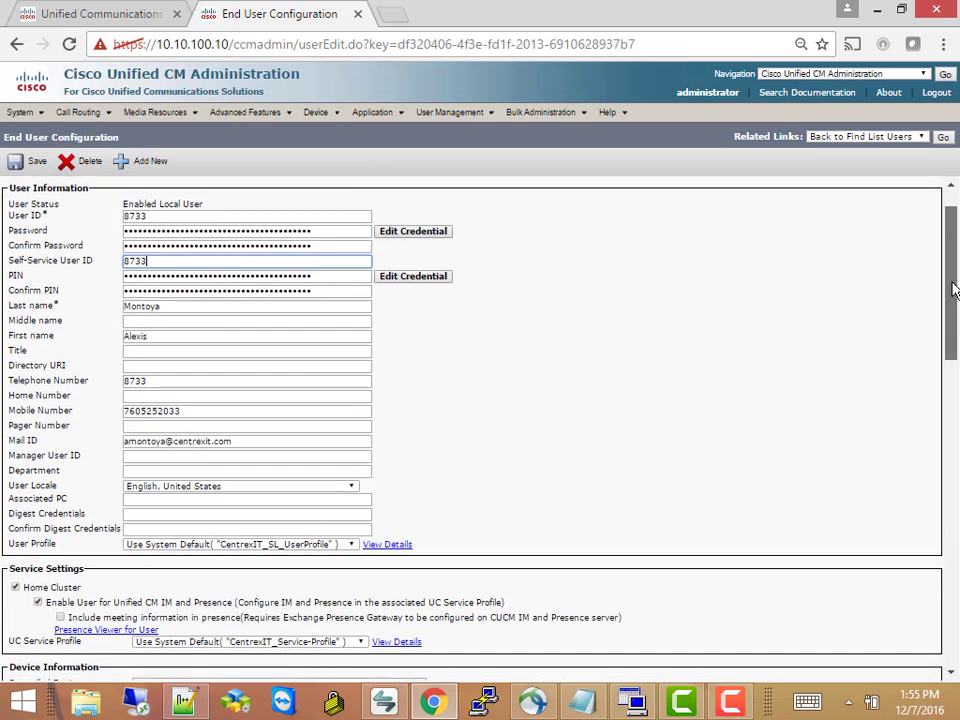
drag(957, 340, 840, 371)
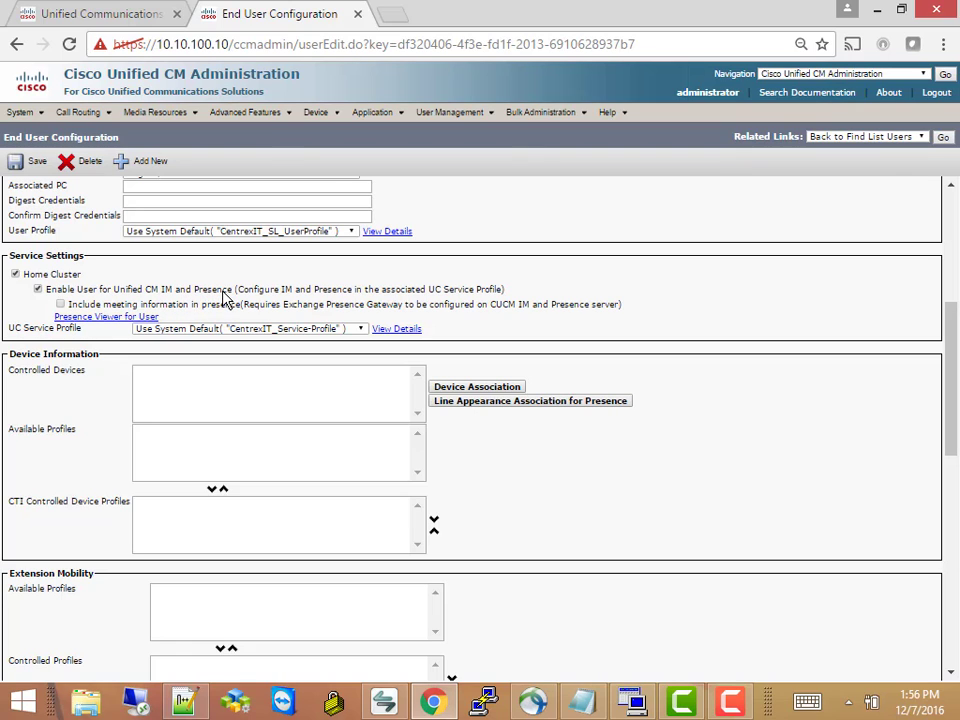
drag(957, 360, 957, 570)
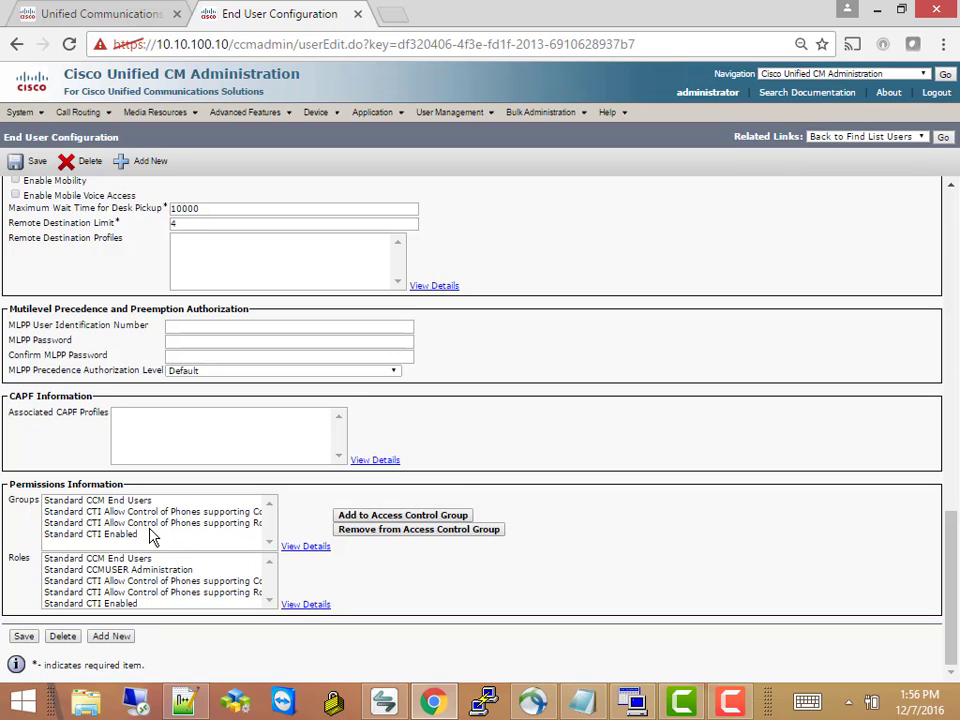
drag(953, 590, 930, 232)
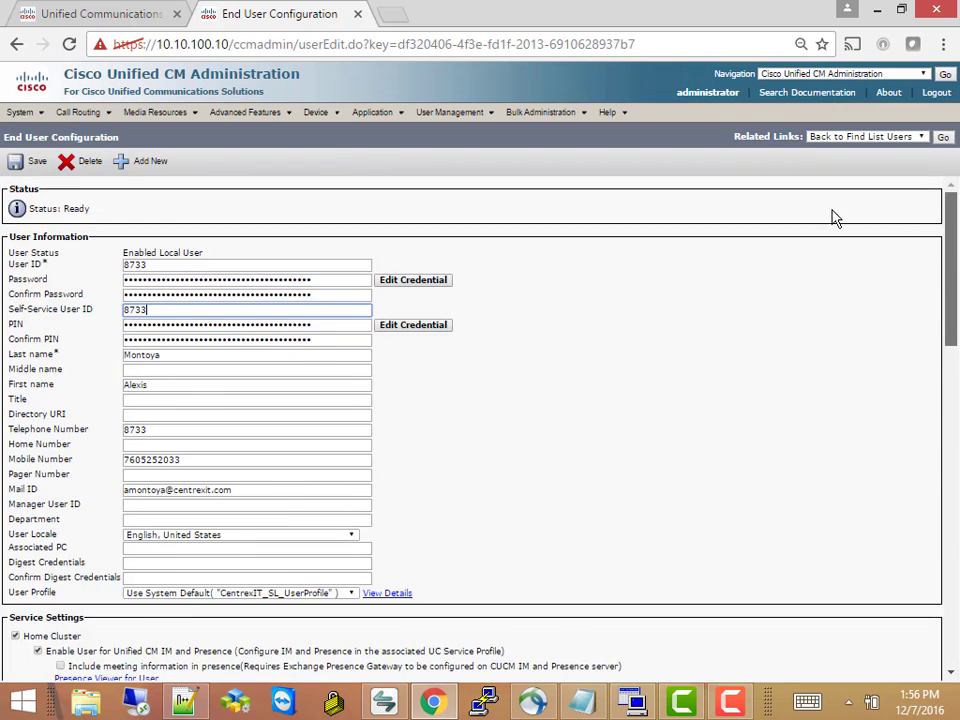
scroll(658, 197, down, 15)
scroll(948, 290, up, 10)
scroll(948, 290, up, 3)
click(334, 280)
click(323, 300)
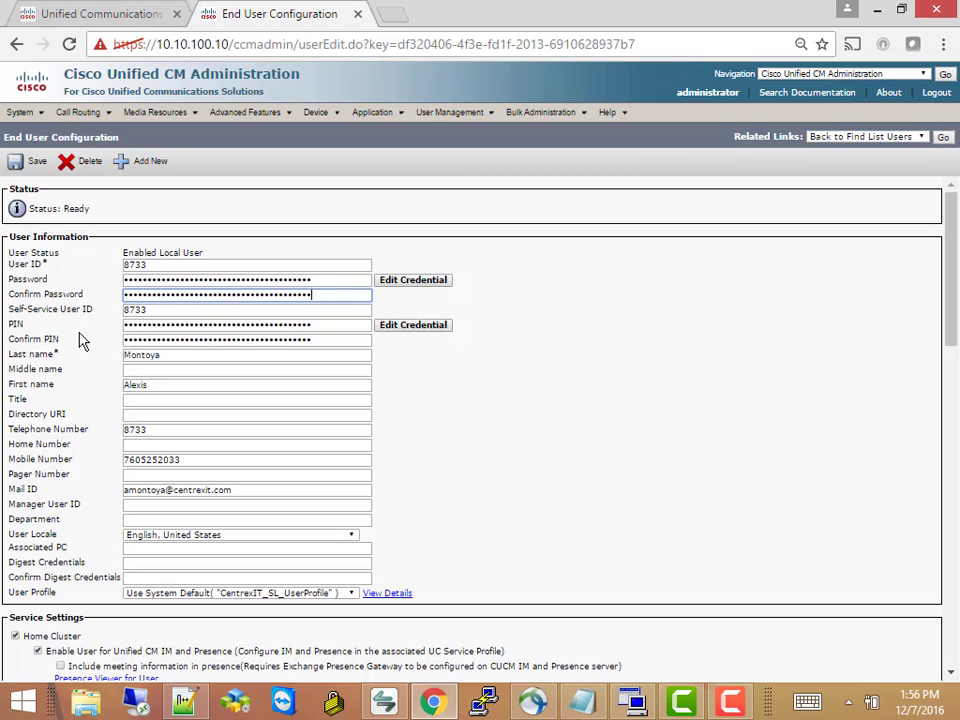
Search Device > Phone to list all 13 phones, including the CSF Jabber devices
click(318, 113)
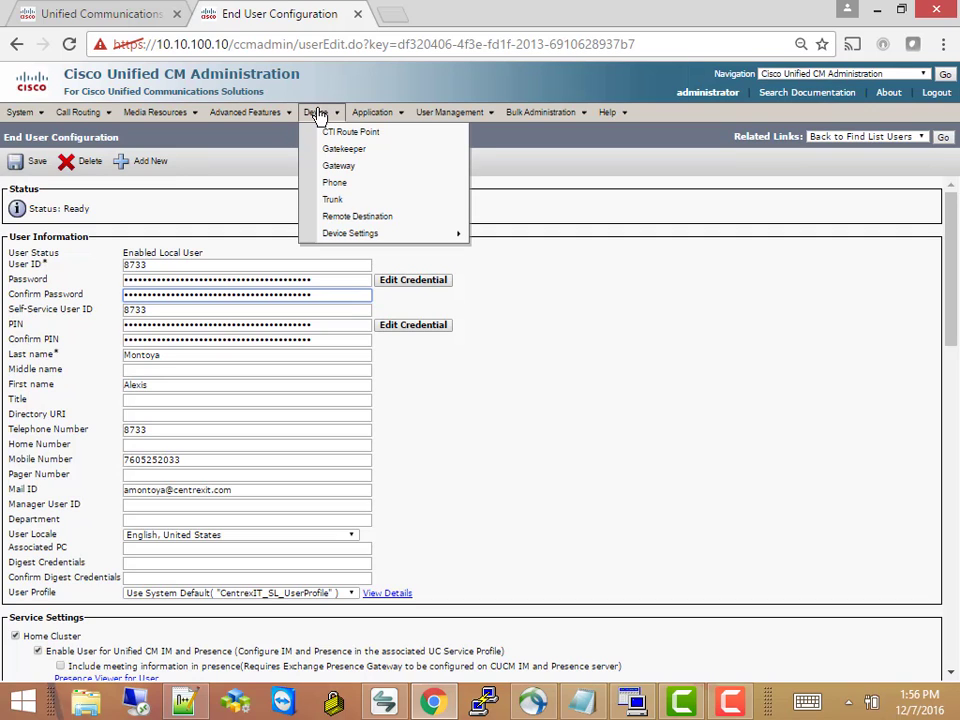
click(334, 184)
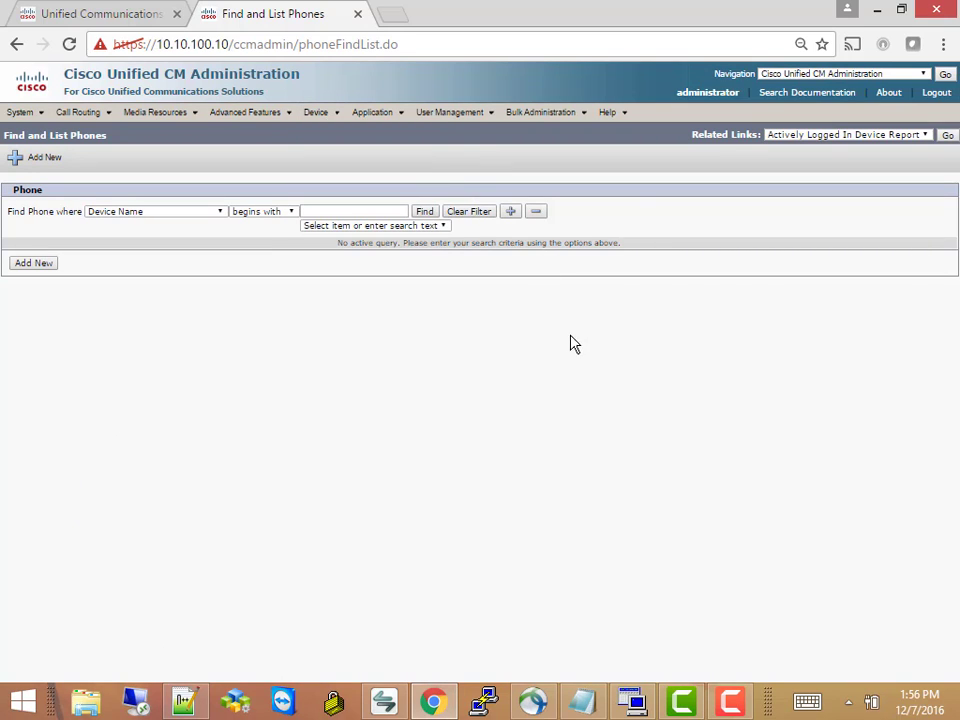
click(426, 211)
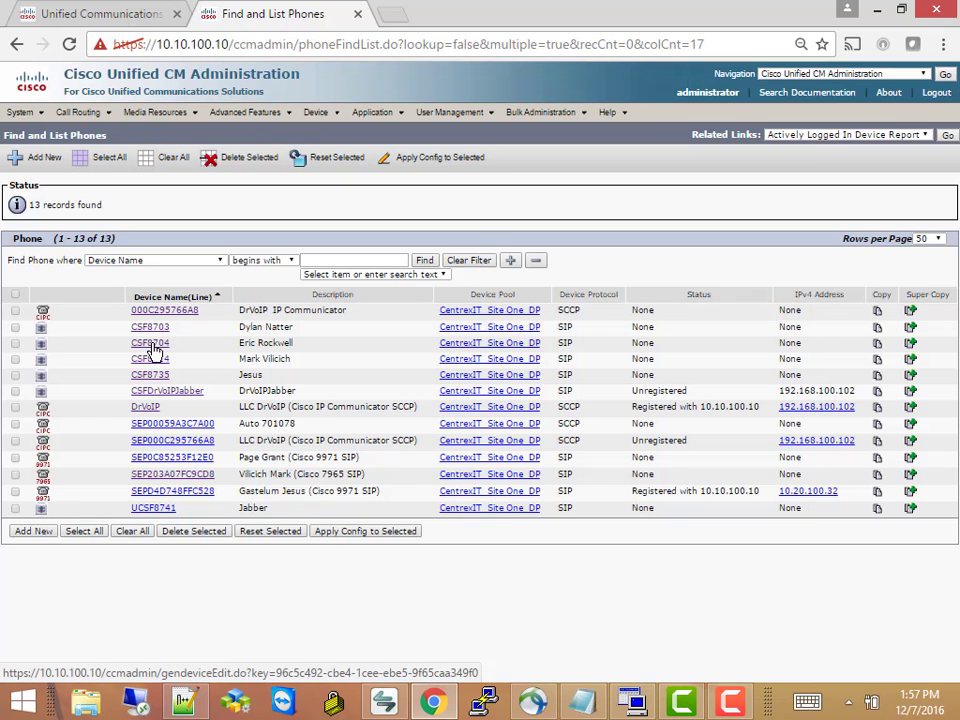
Copy device CSF8704 into a new device named CSF8733 with its description cleared
click(155, 350)
drag(150, 406, 178, 213)
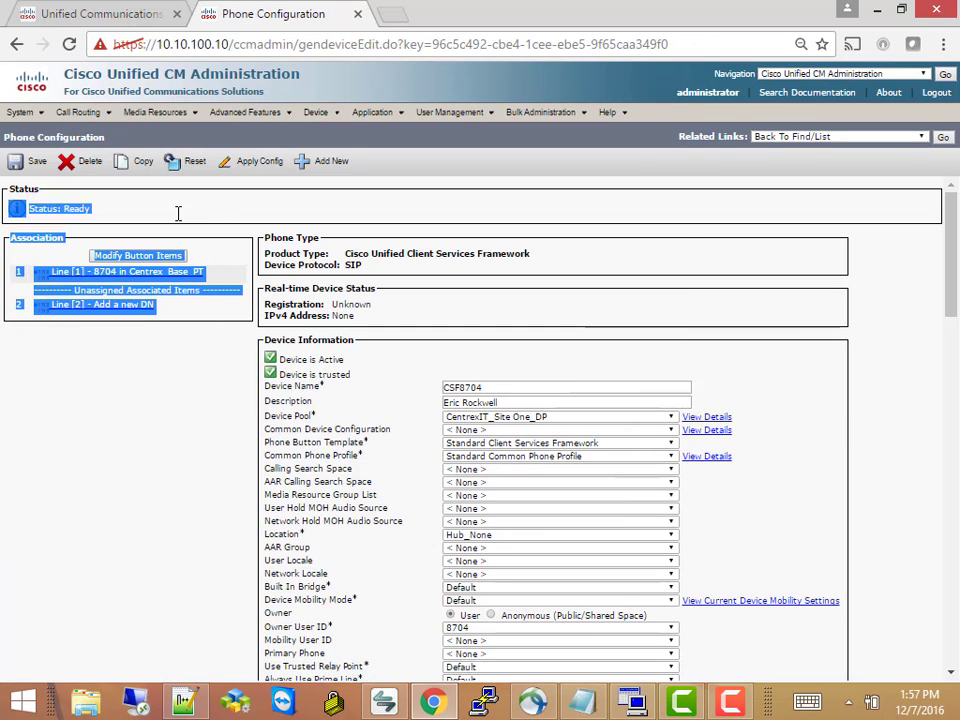
click(138, 170)
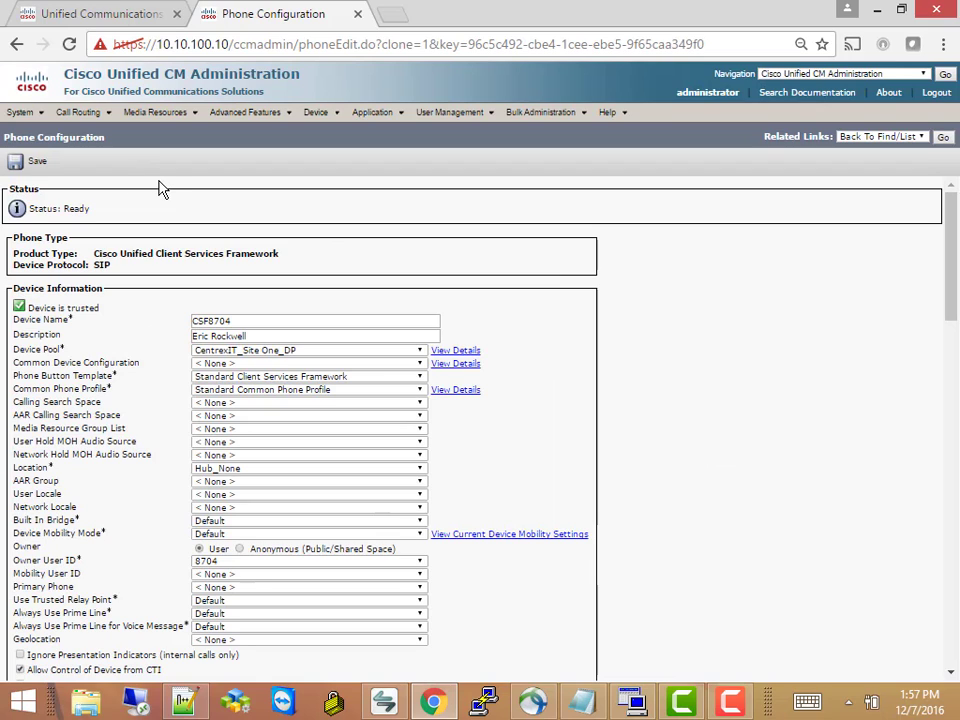
click(249, 321)
key(BackSpace)
key(BackSpace)
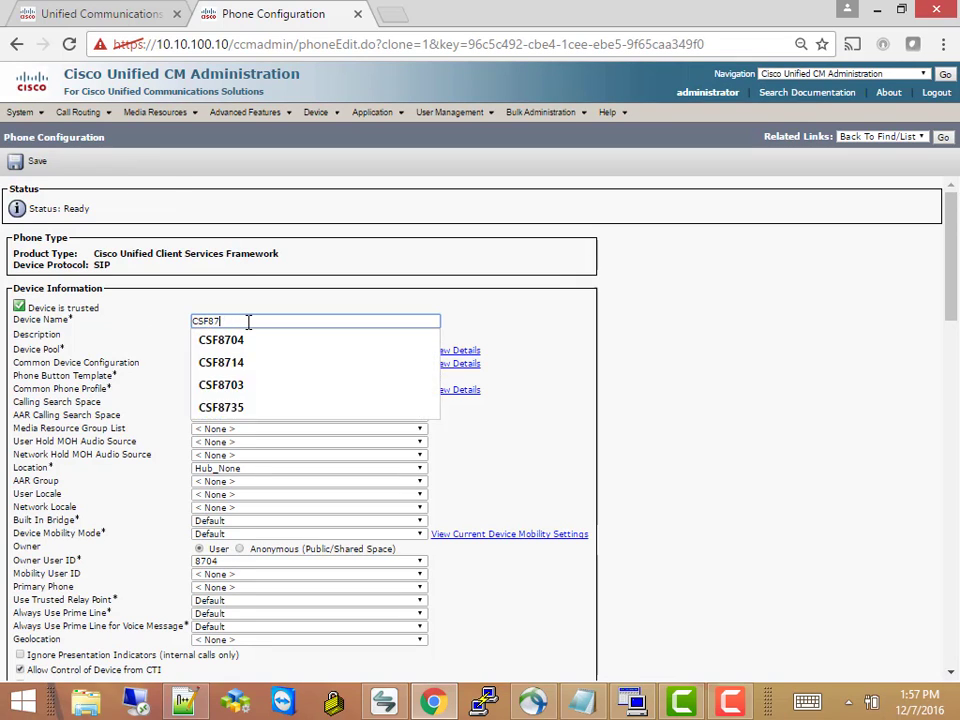
text(33)
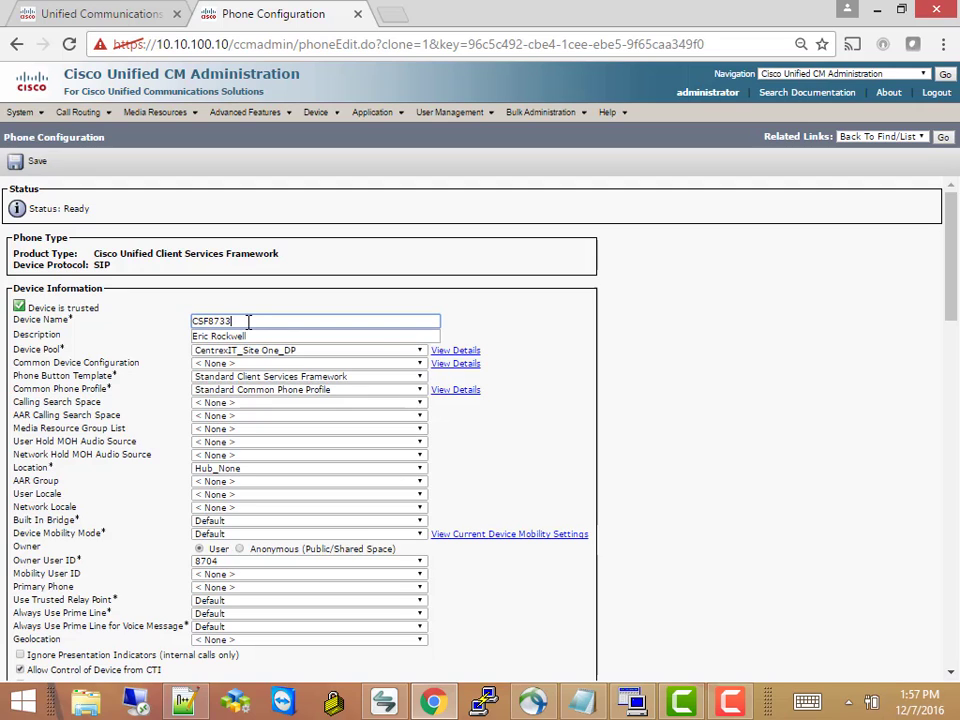
key(Tab)
key(BackSpace)
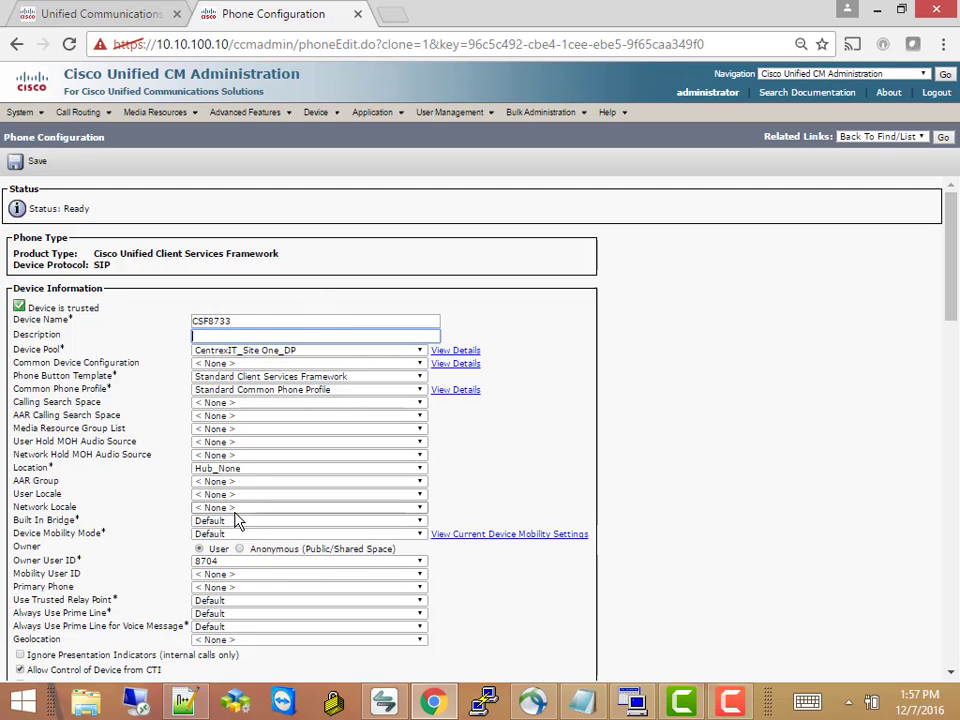
Set the new device's Owner User ID to 8733 and save it
click(420, 562)
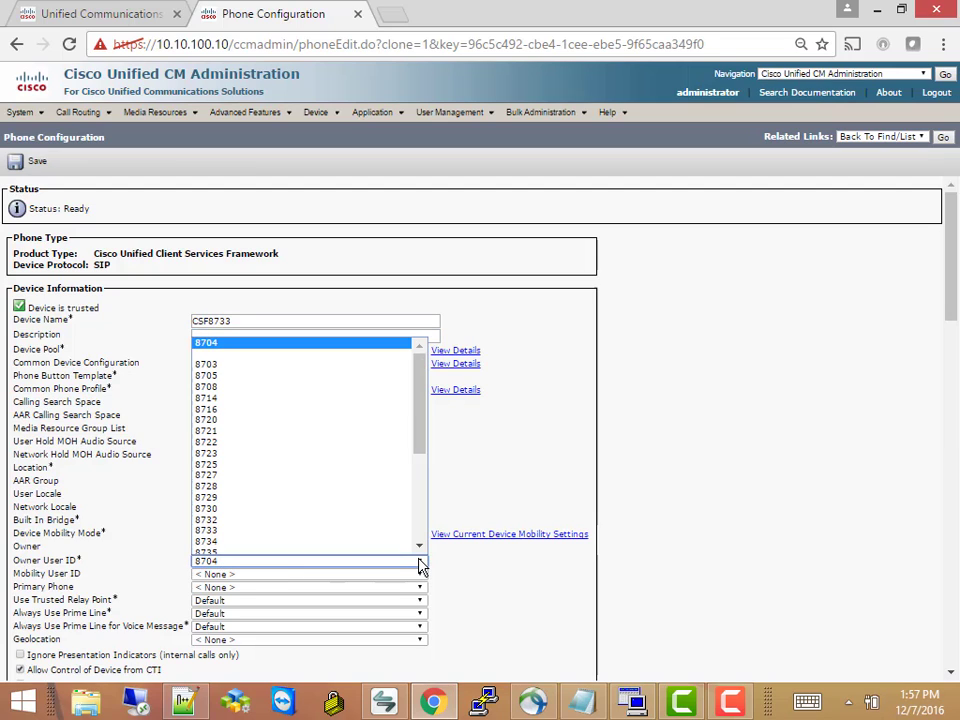
drag(418, 408, 418, 424)
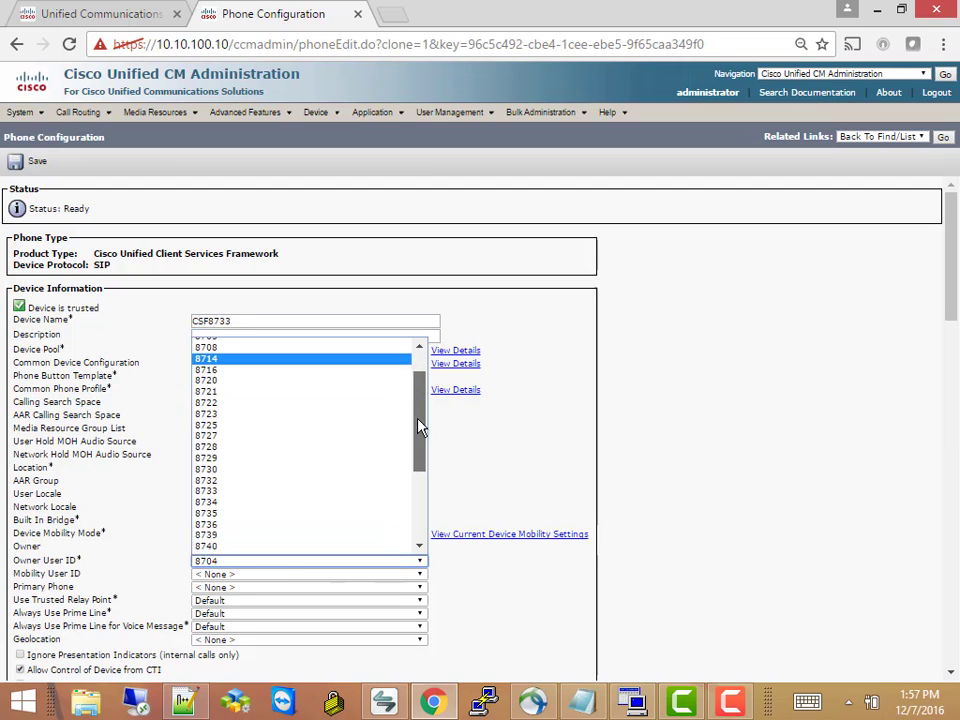
click(245, 494)
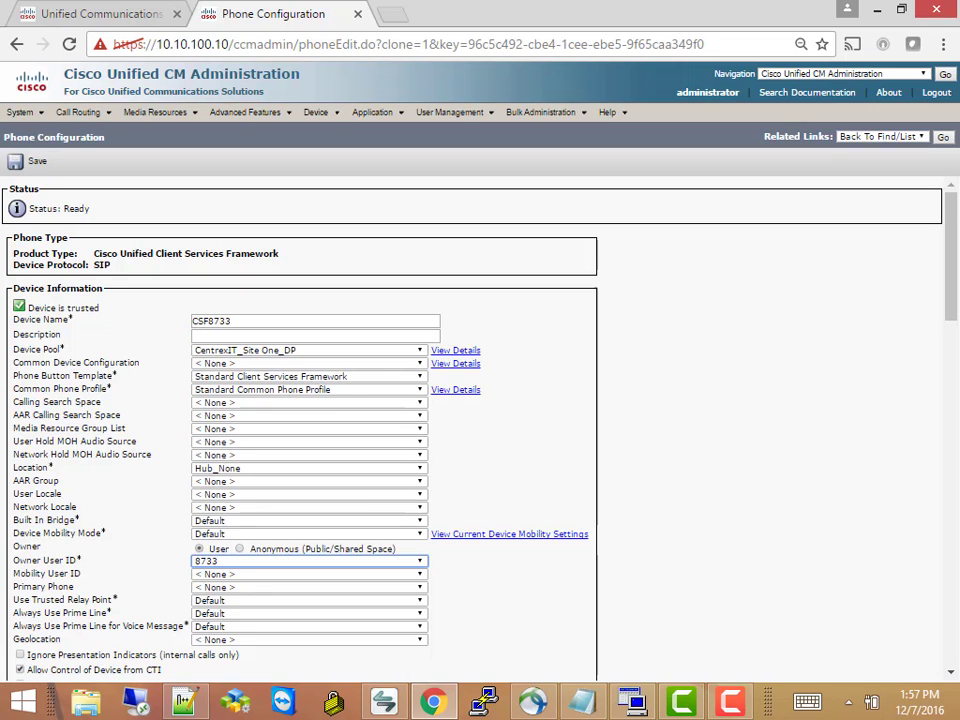
drag(953, 278, 940, 645)
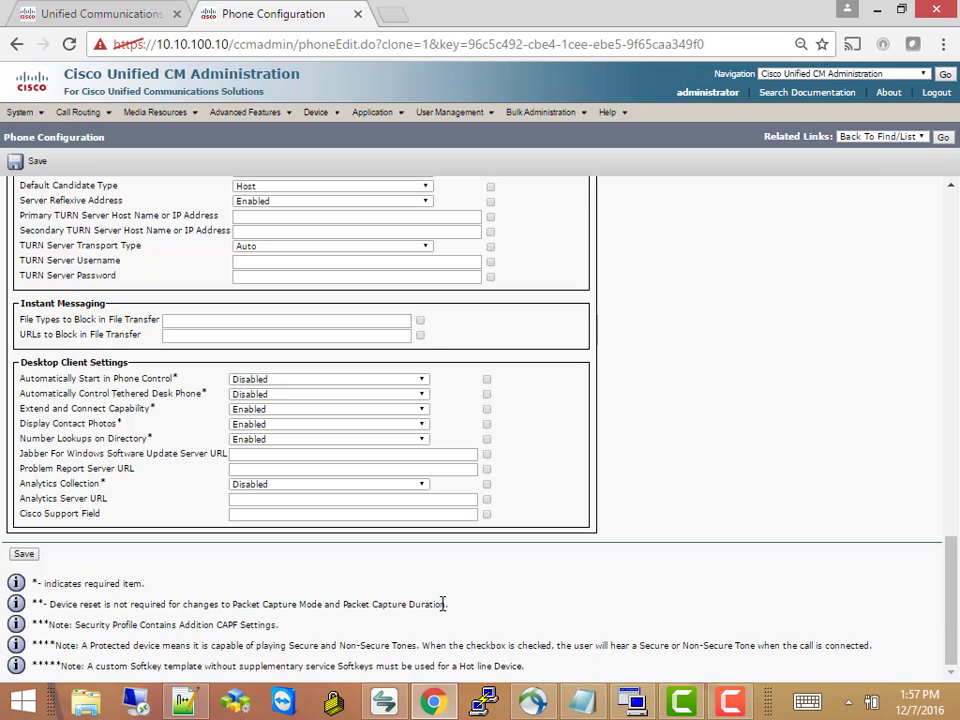
click(25, 556)
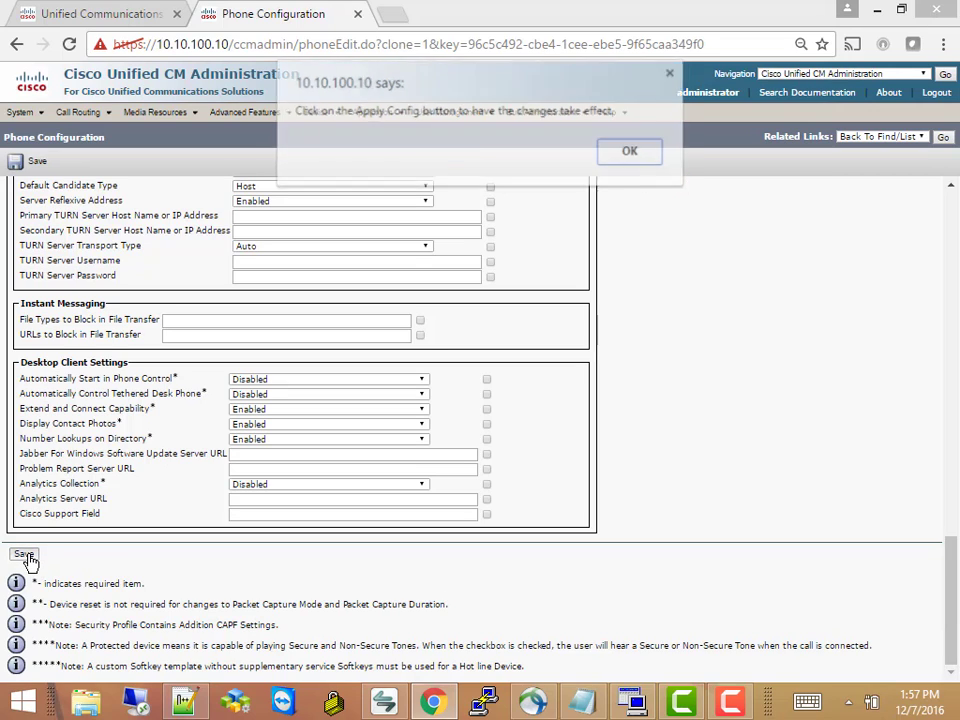
click(632, 153)
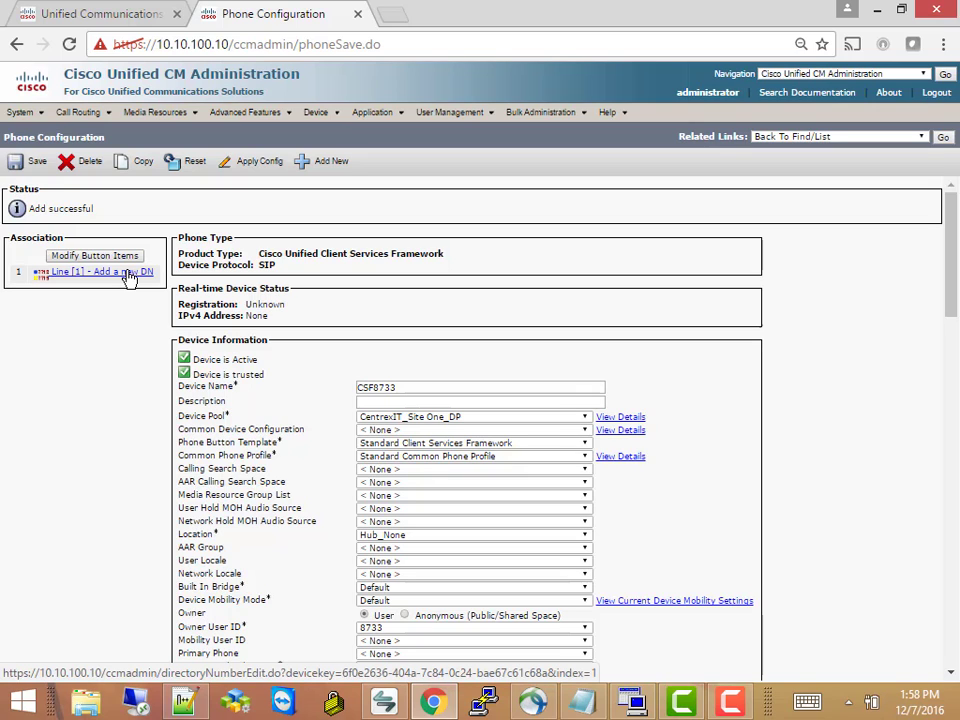
Add directory number 8733 on line 1 in partition Centrex_Base_PT
click(129, 277)
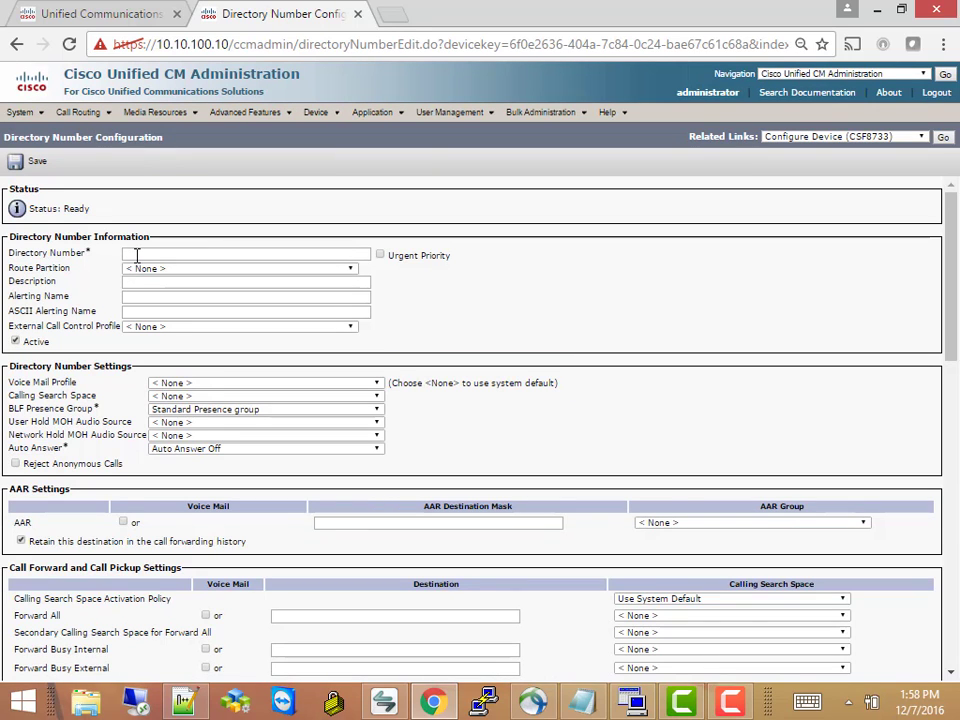
click(136, 256)
text(8733)
key(Tab)
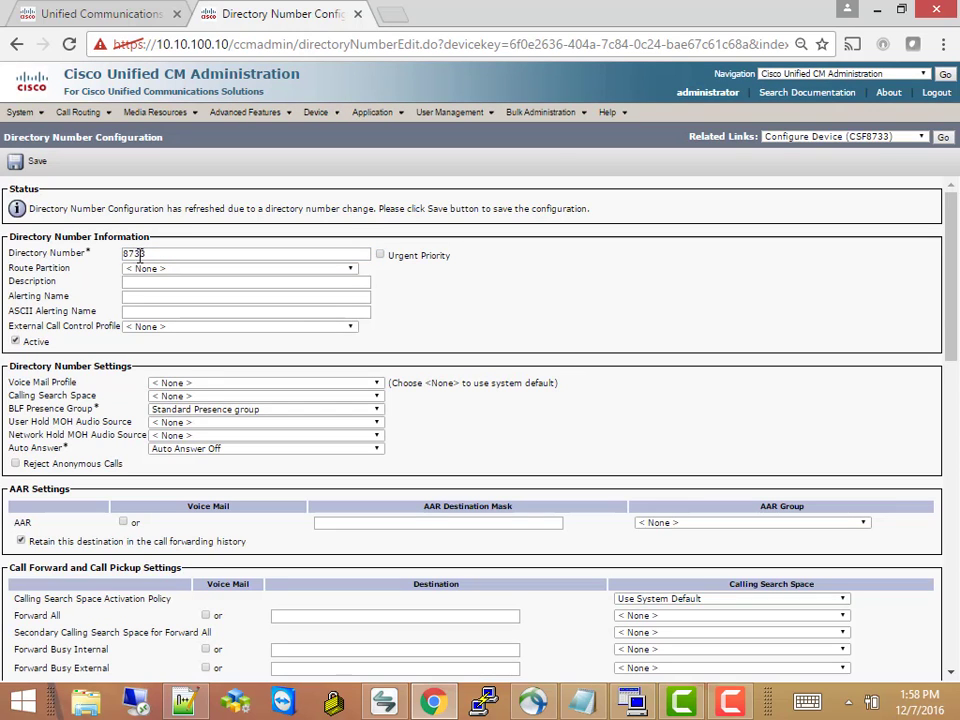
click(147, 270)
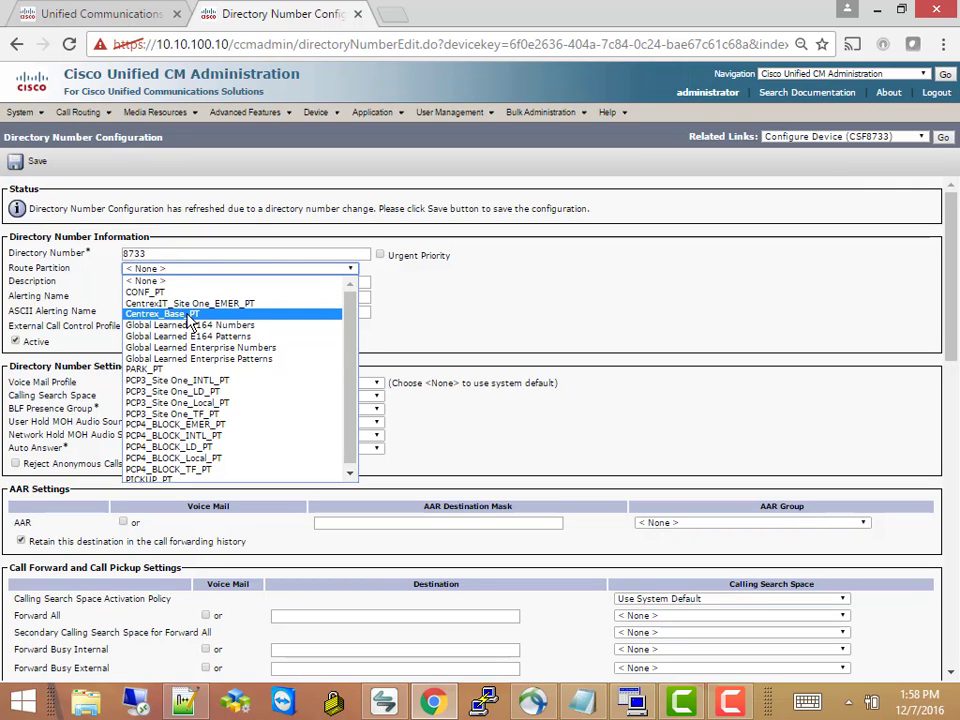
click(190, 317)
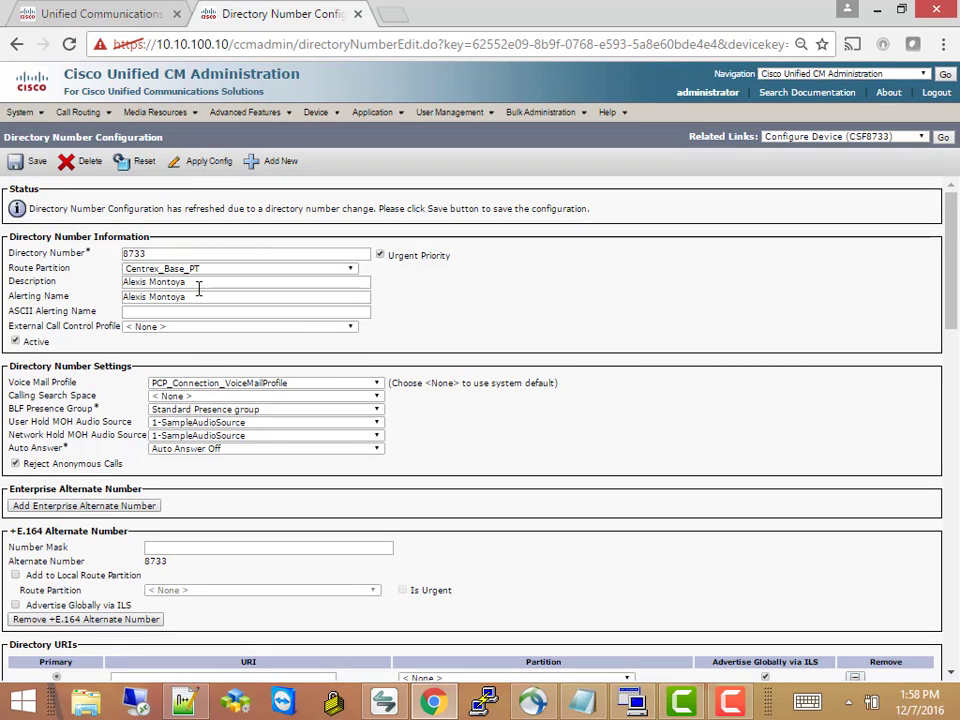
Copy the user's name from the line's Description field
drag(199, 283, 124, 282)
double_click(148, 283)
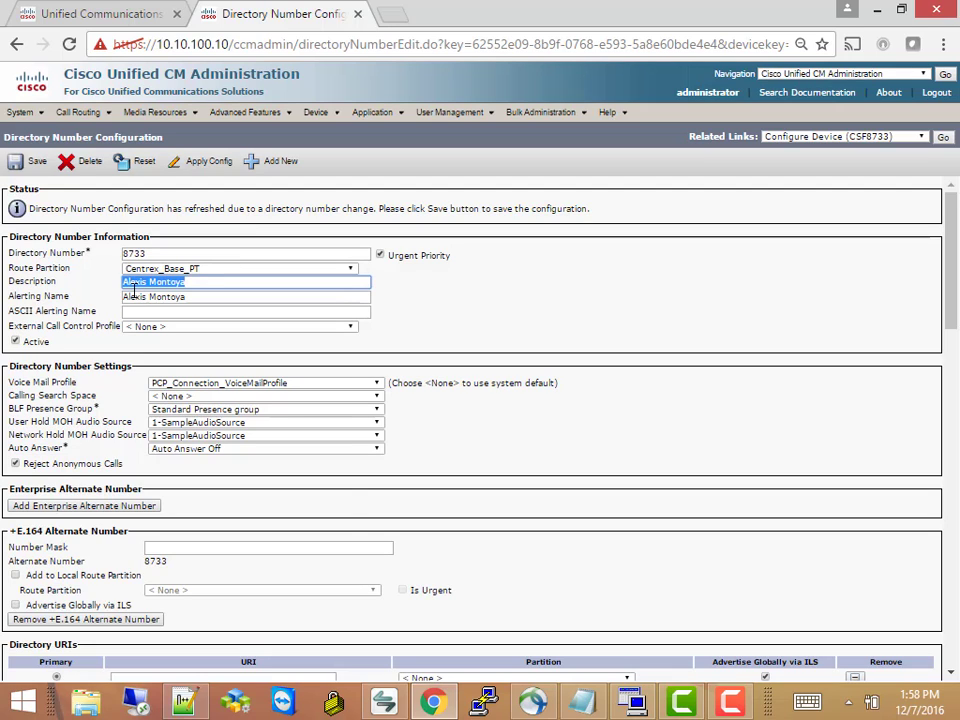
right_click(134, 288)
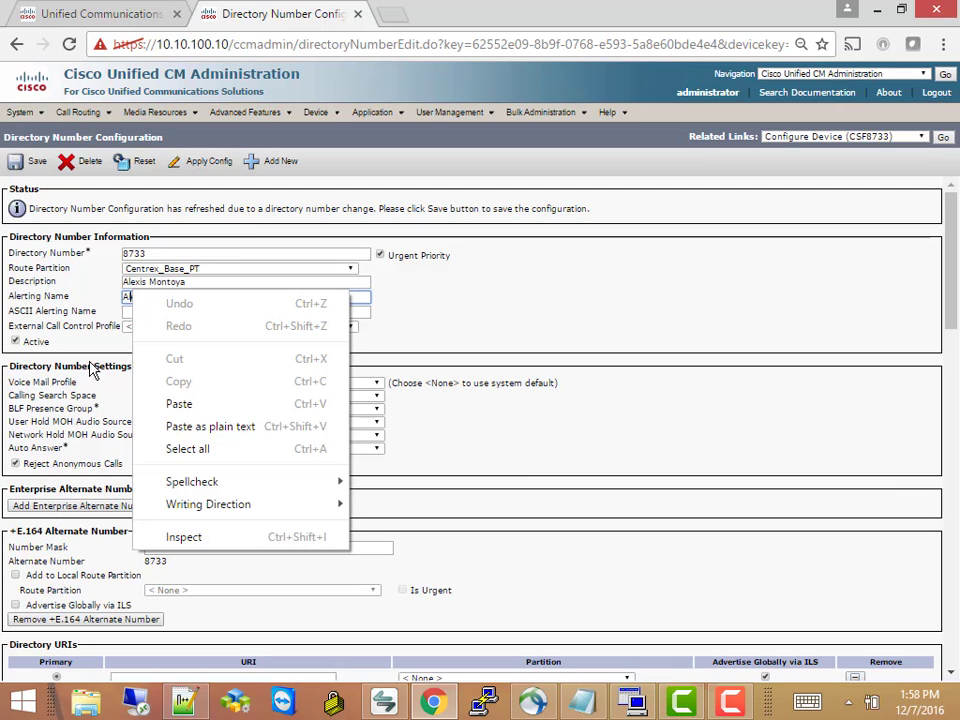
click(115, 340)
drag(208, 281, 111, 282)
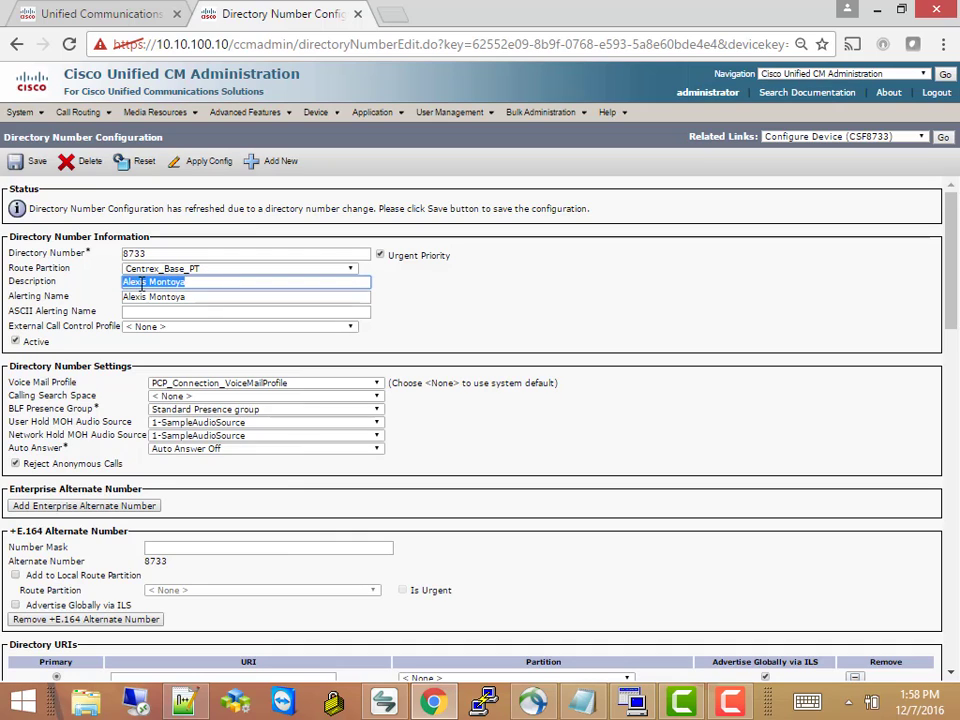
right_click(142, 287)
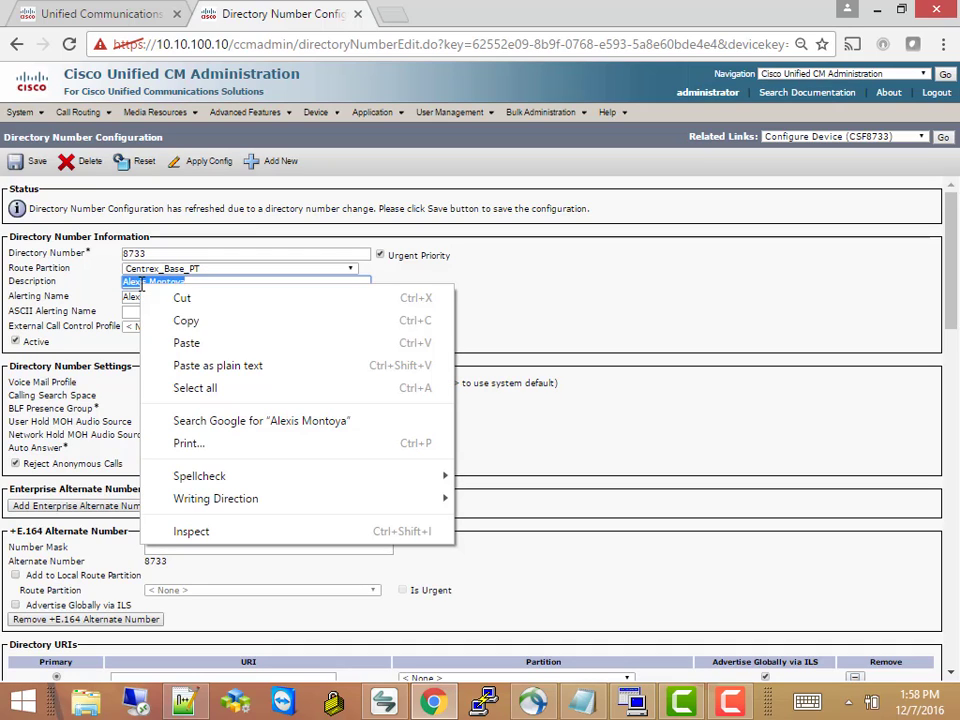
click(193, 322)
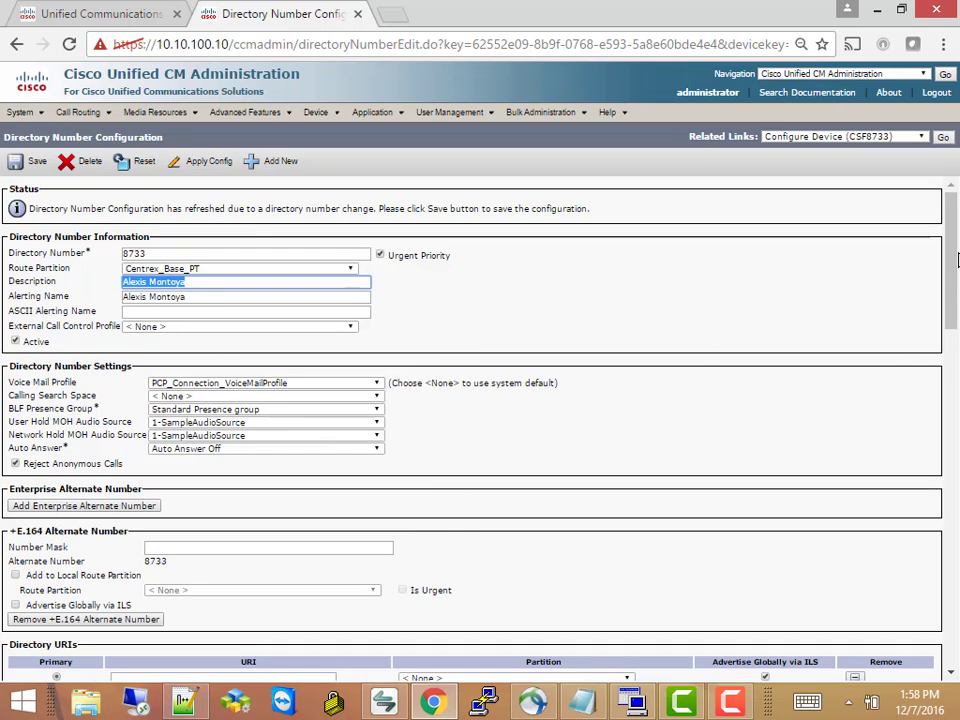
Apply the line configuration, dismiss the no-devices alert, and save the directory number
drag(955, 235, 953, 545)
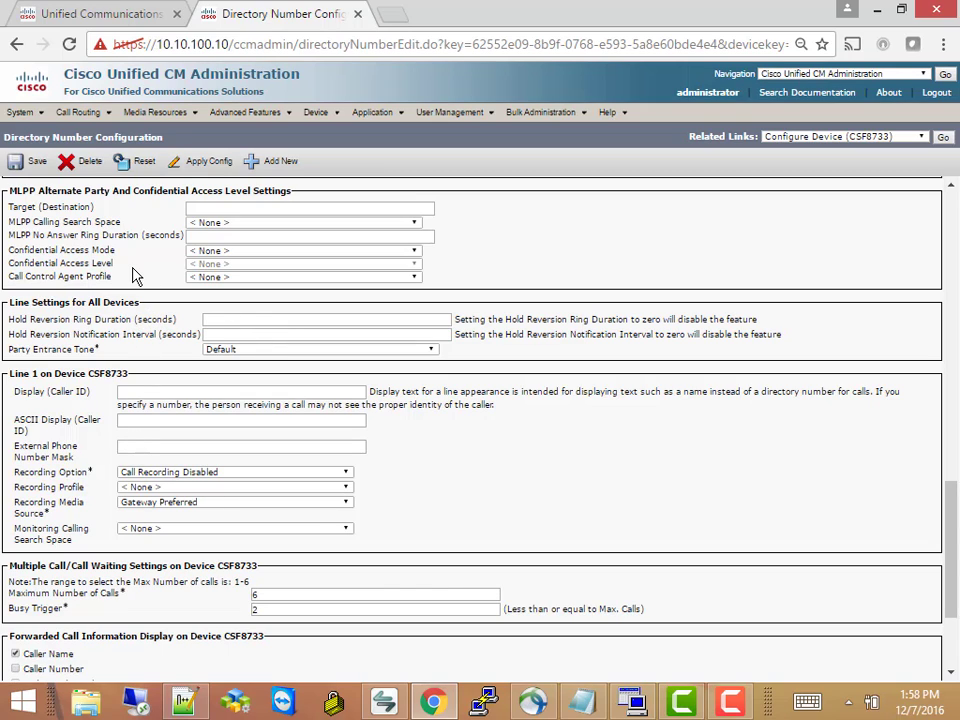
click(193, 168)
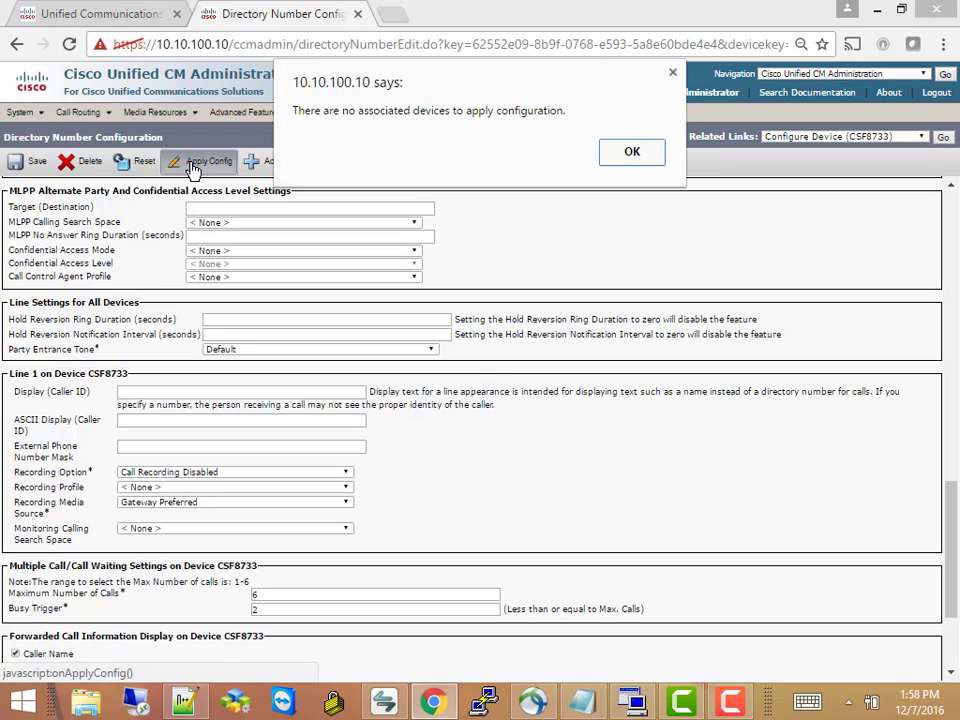
click(632, 152)
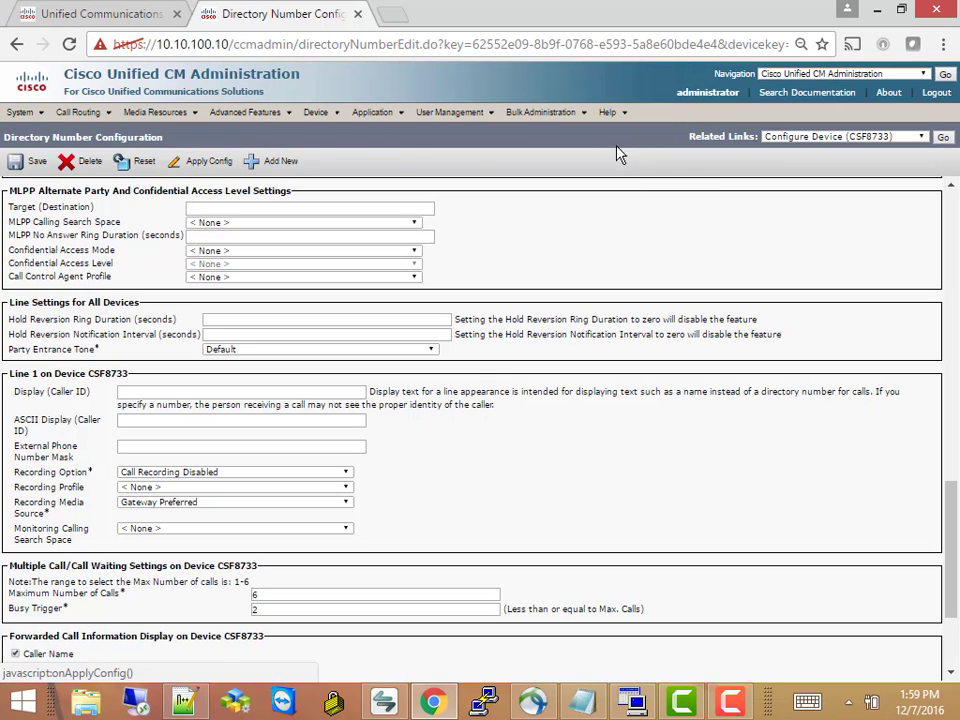
click(30, 163)
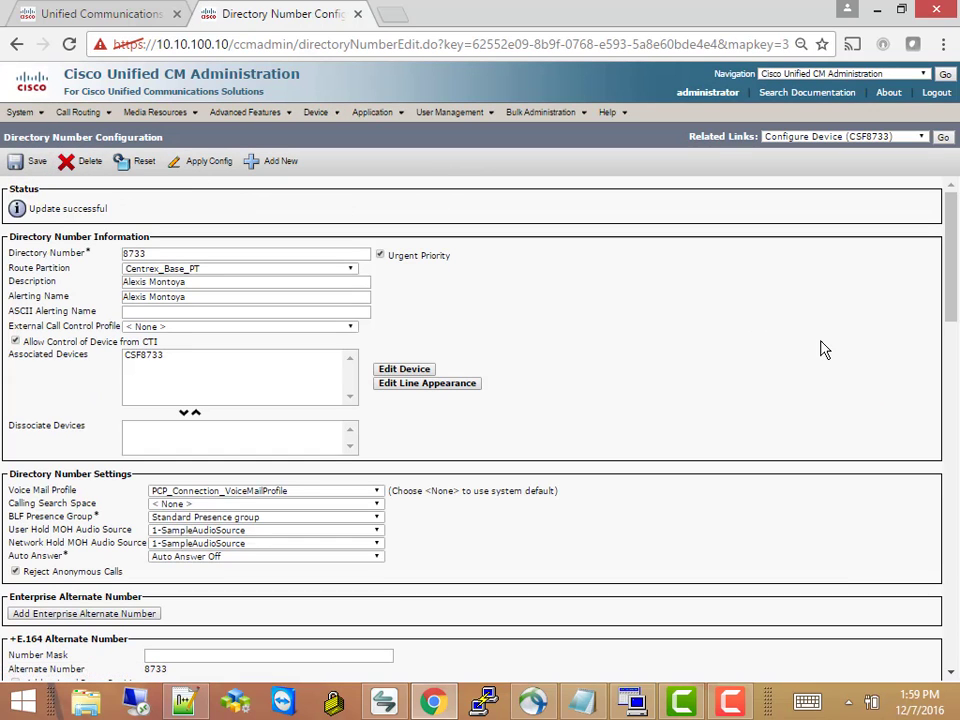
Paste the user's name into CSF8733's device description and save the phone configuration
click(943, 138)
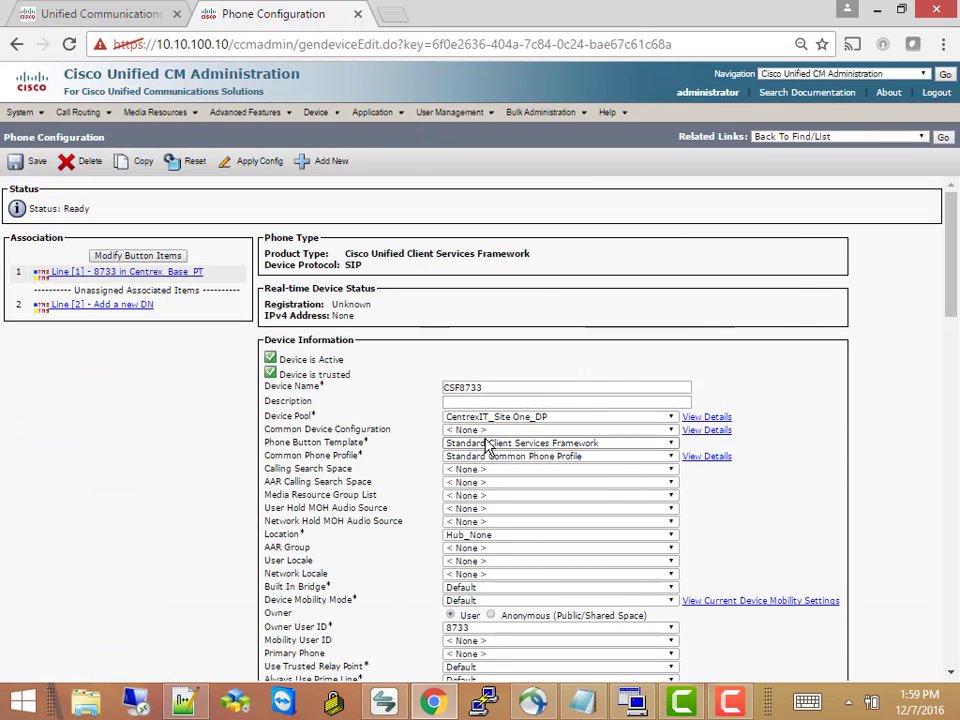
click(447, 401)
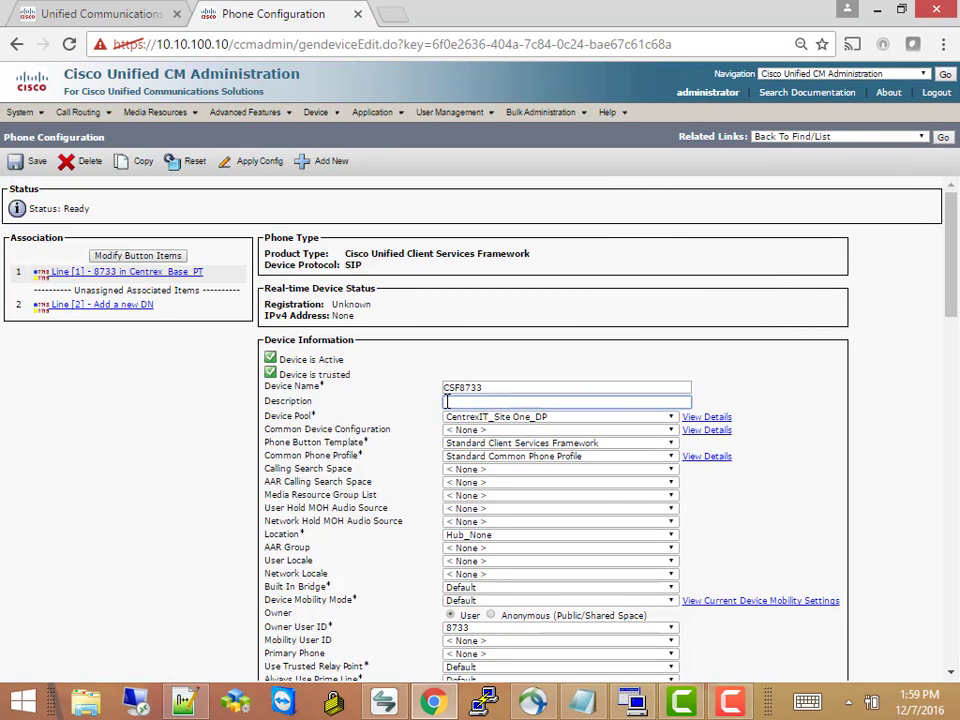
right_click(447, 401)
click(491, 515)
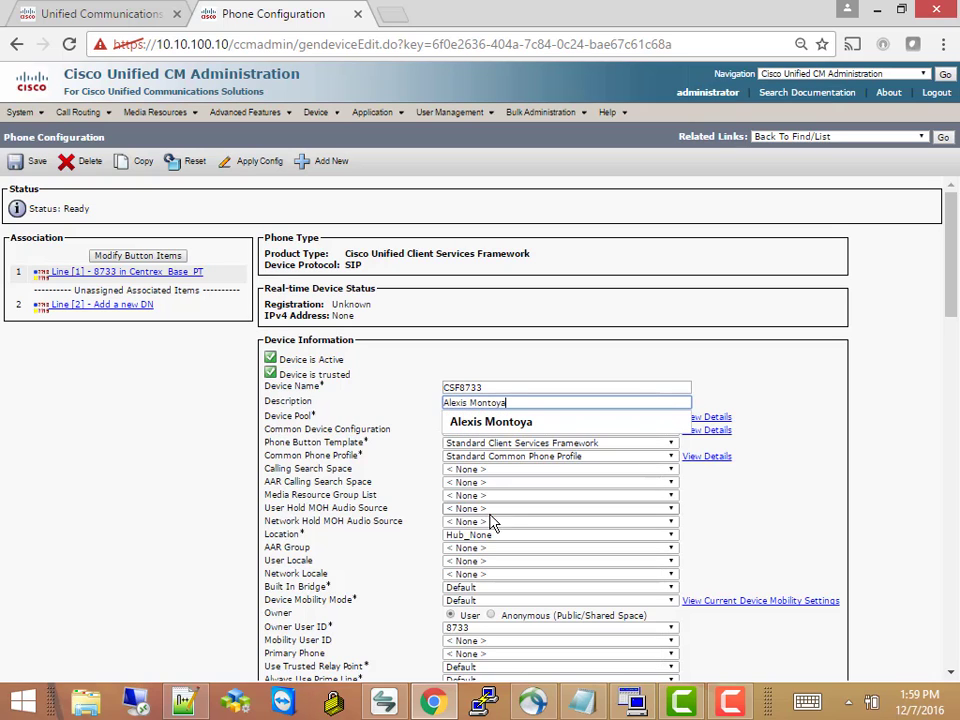
click(370, 463)
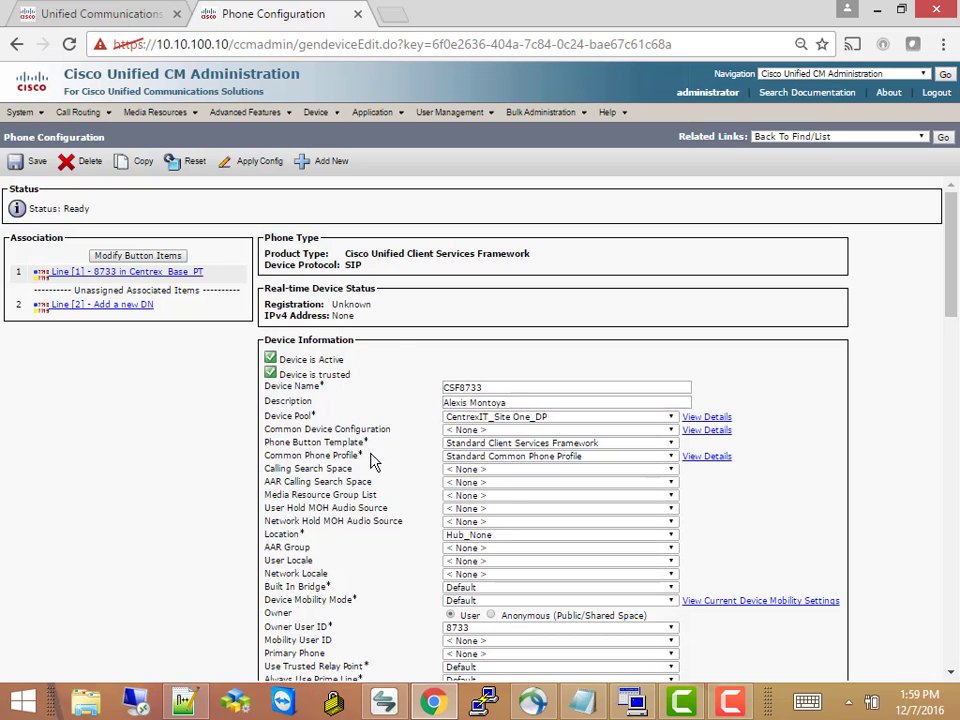
click(34, 165)
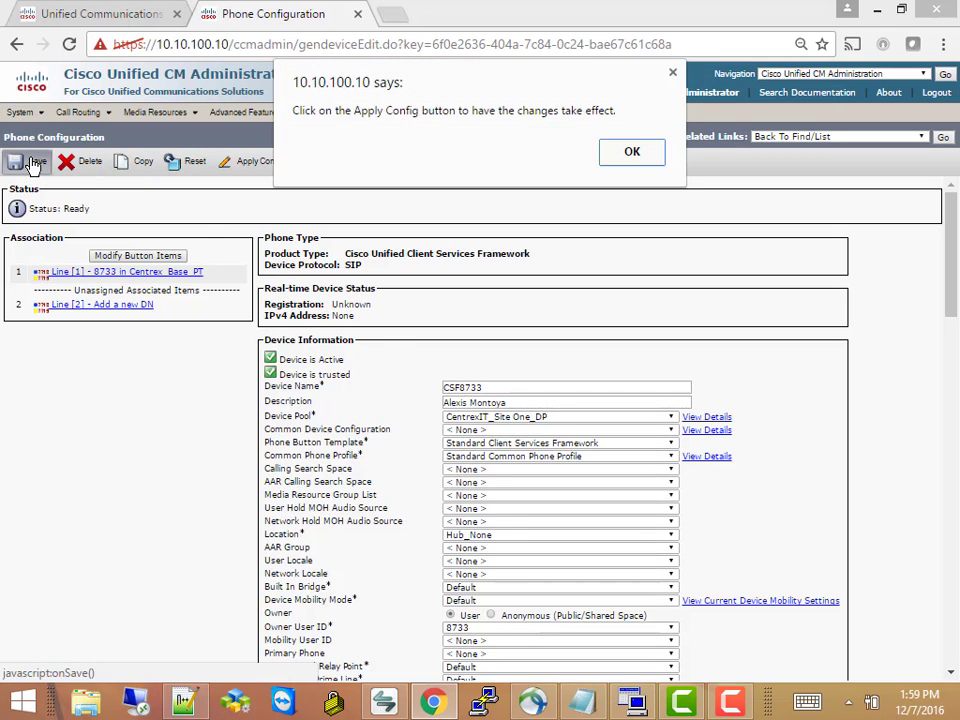
click(618, 162)
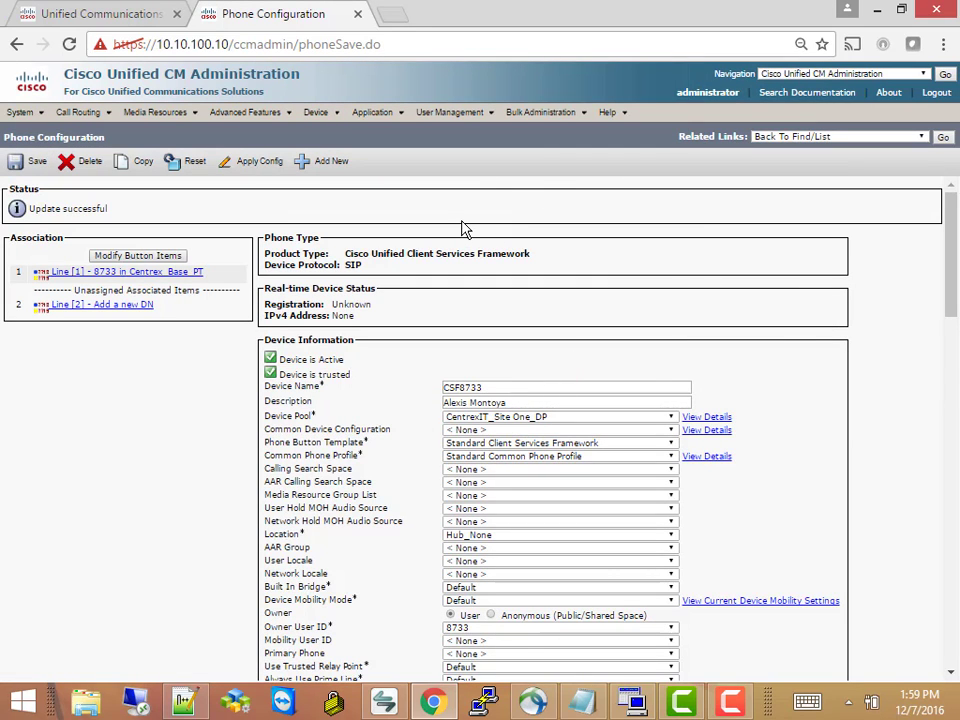
List all phones via Device > Phone, now showing 14 records including CSF8733
mouse_move(325, 113)
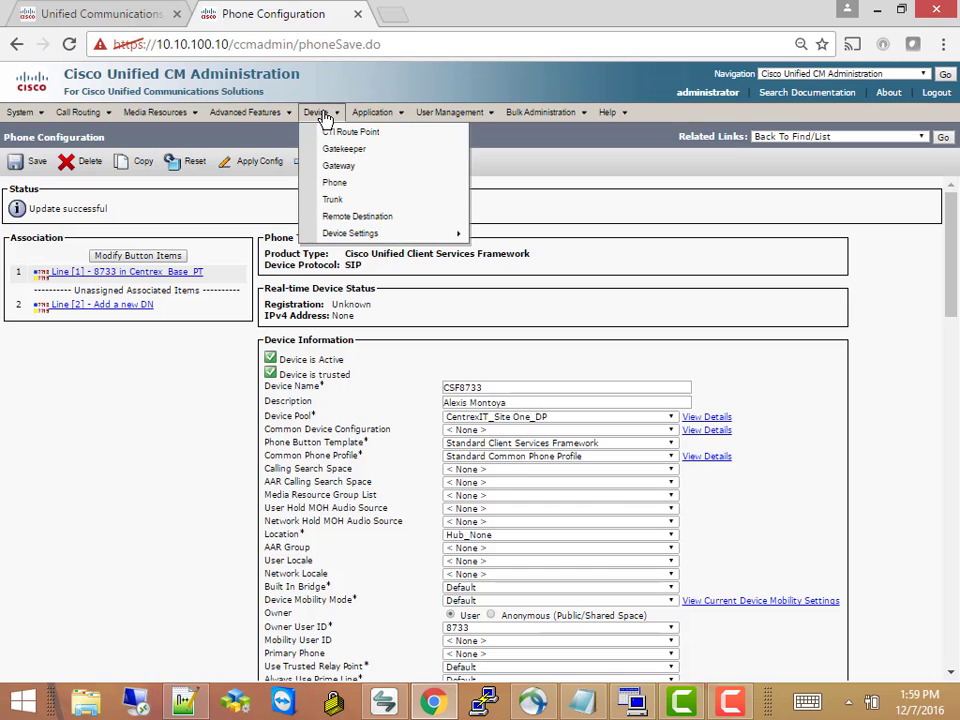
click(353, 192)
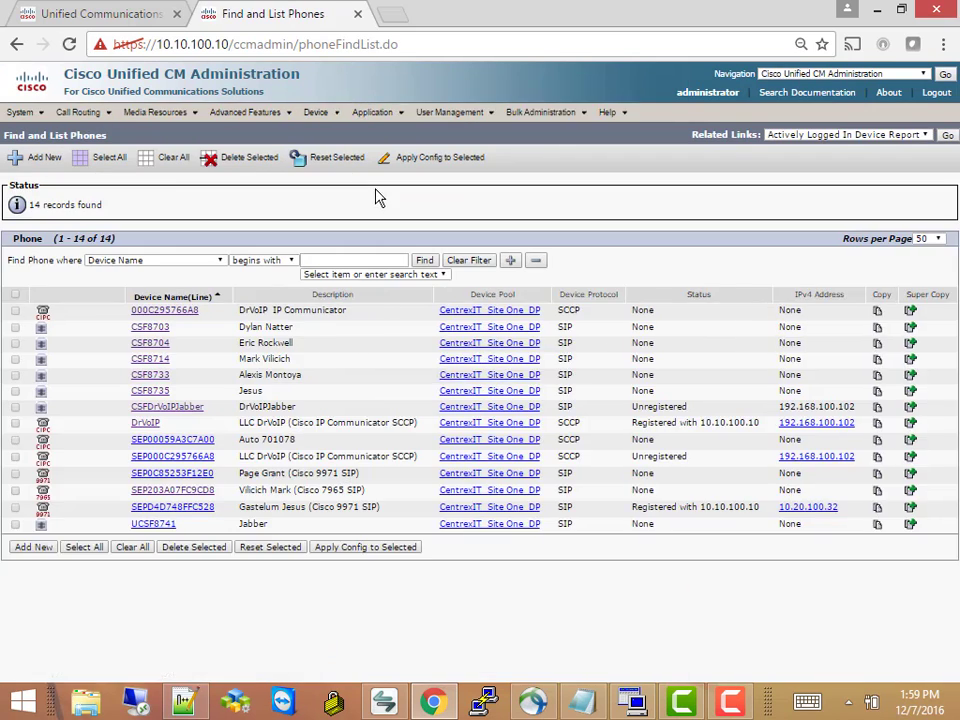
click(424, 261)
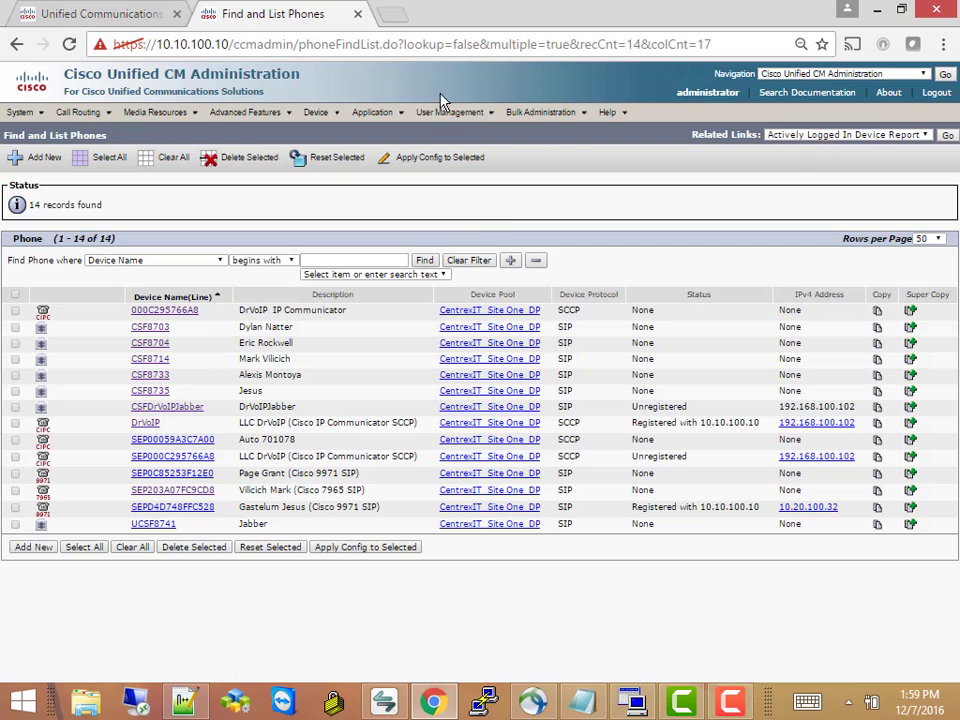
Open end user 8733's configuration and scroll to its empty Controlled Devices list
mouse_move(432, 112)
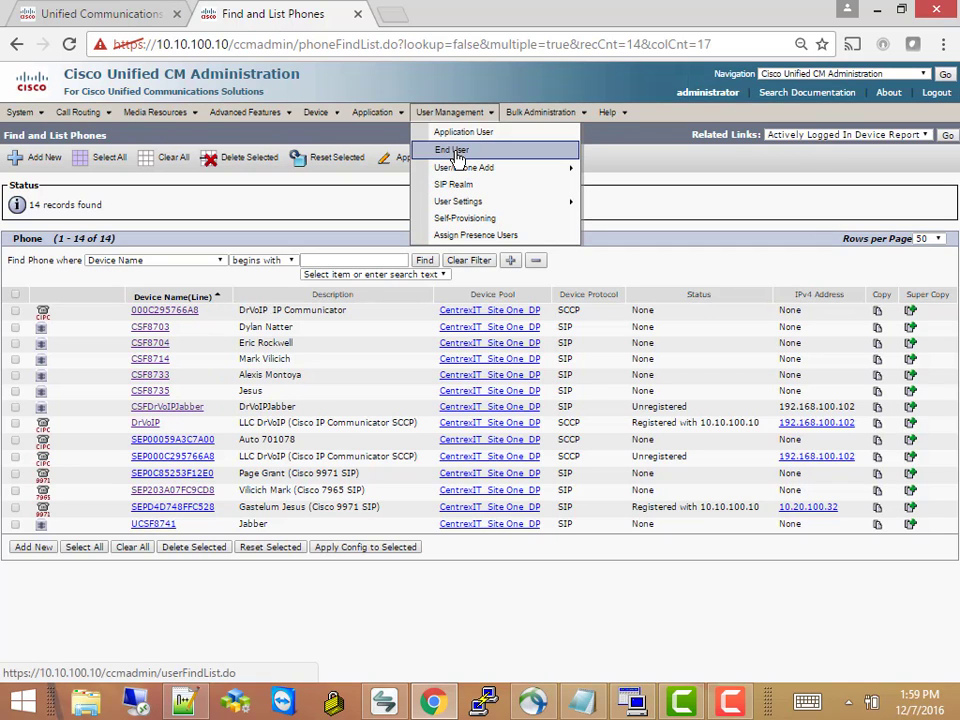
click(452, 151)
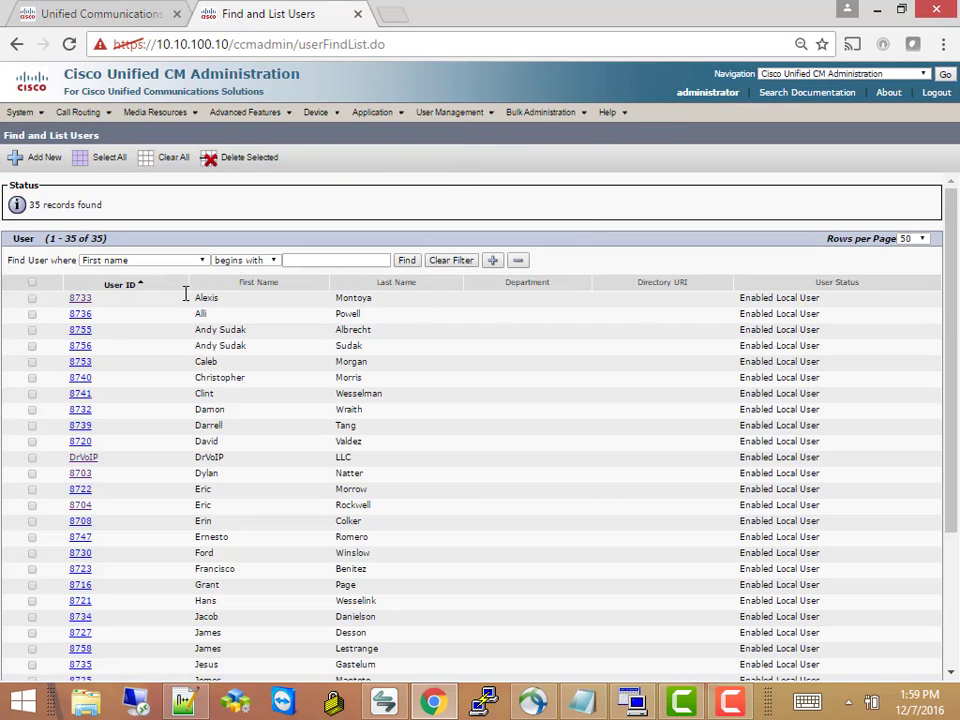
click(82, 299)
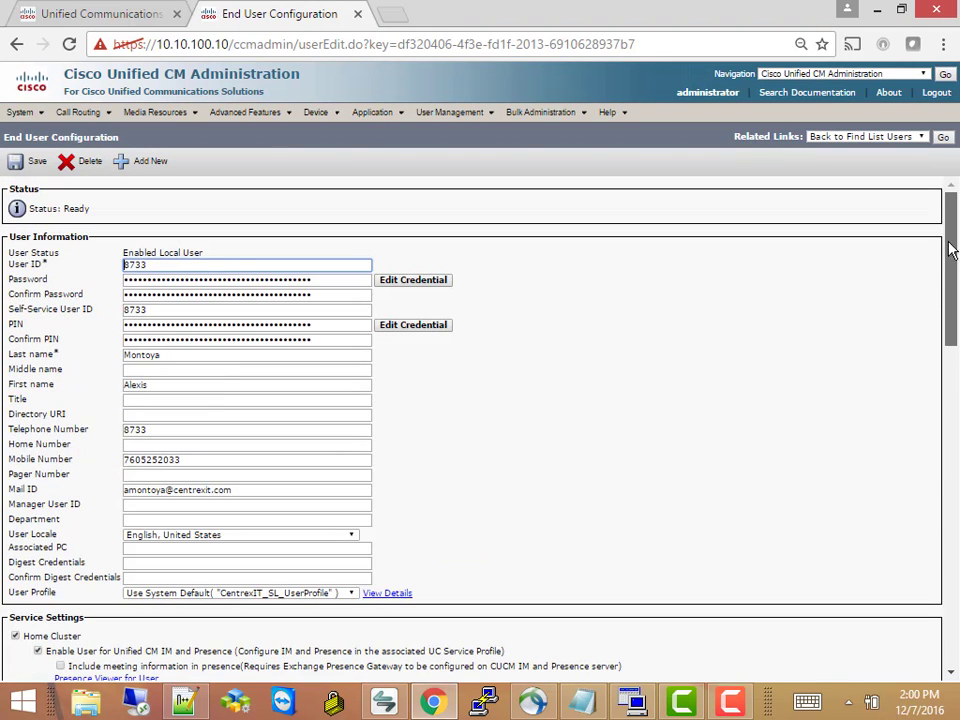
scroll(952, 300, down, 2)
scroll(955, 335, down, 3)
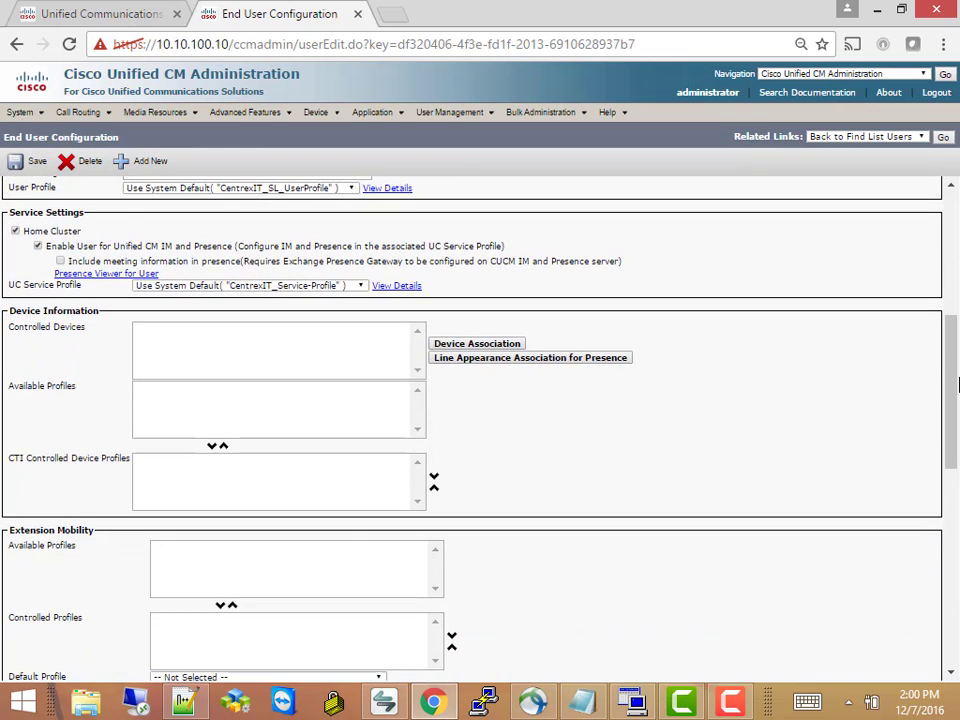
drag(957, 370, 850, 324)
click(818, 401)
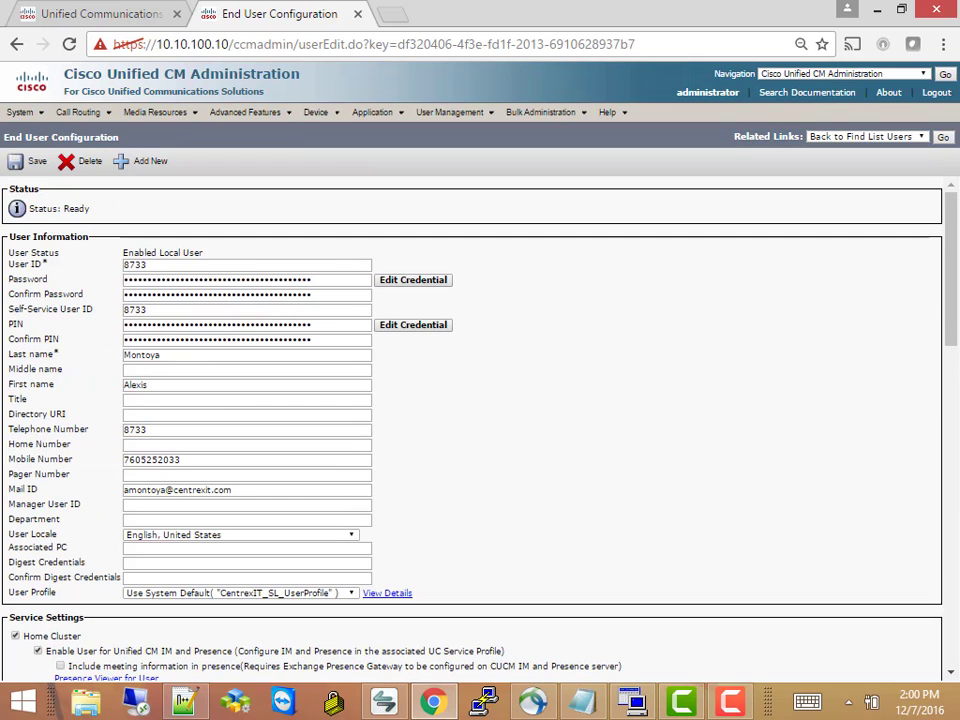
drag(955, 268, 957, 396)
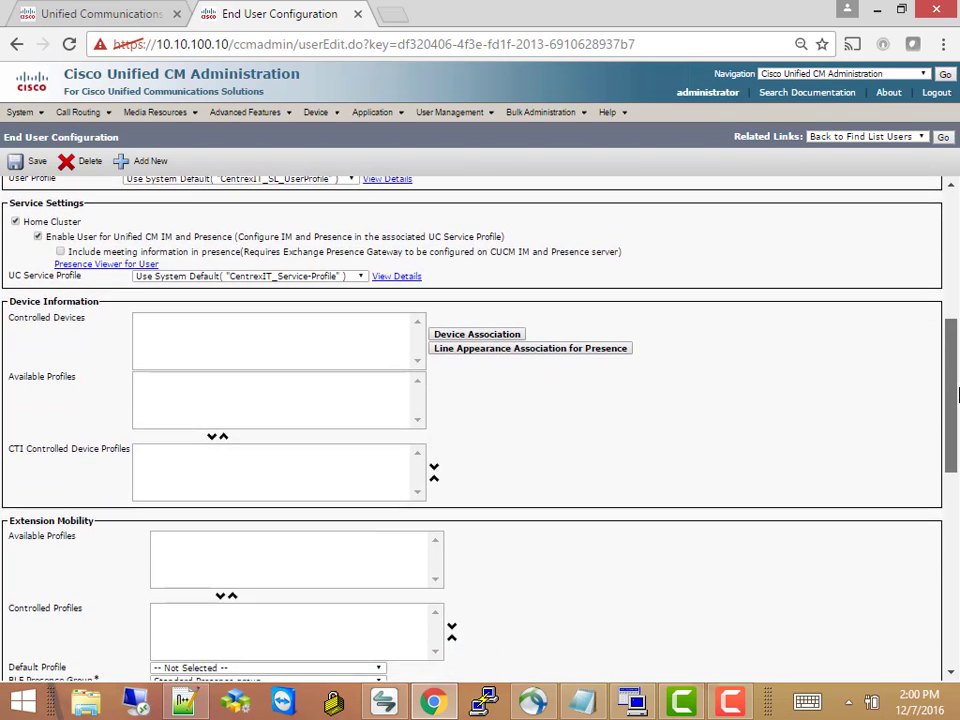
Associate device CSF8733 with the user through Device Association
click(477, 336)
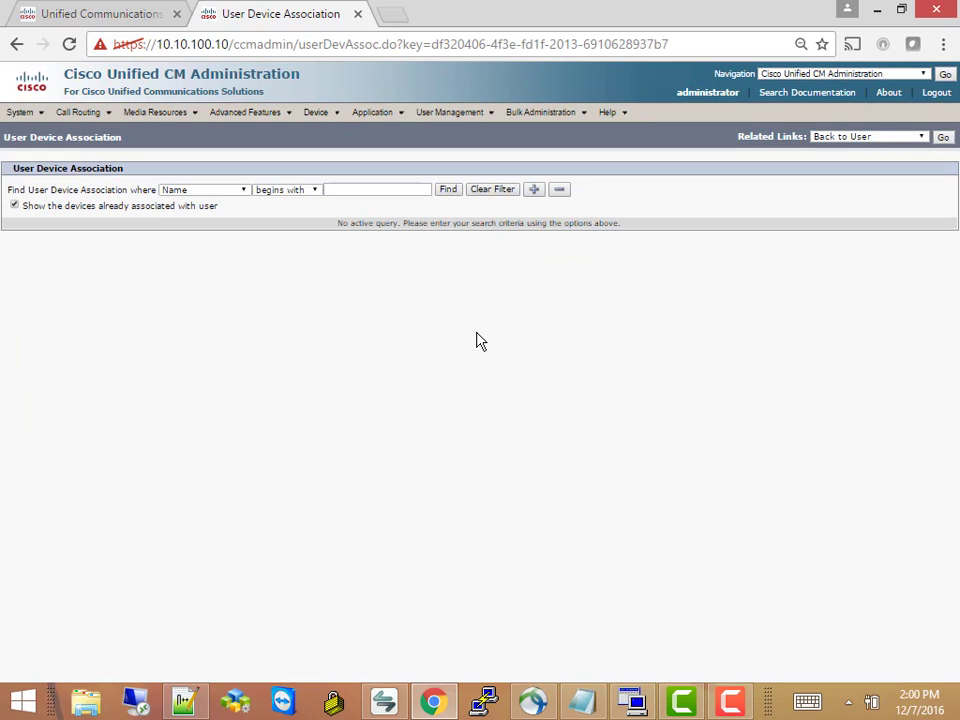
click(447, 190)
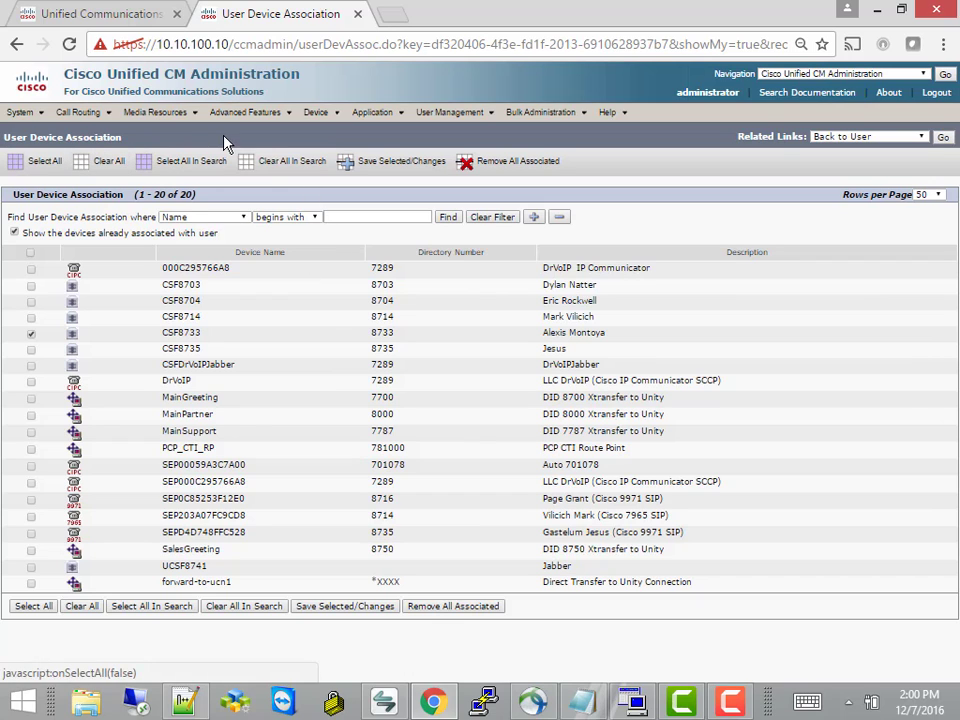
click(366, 161)
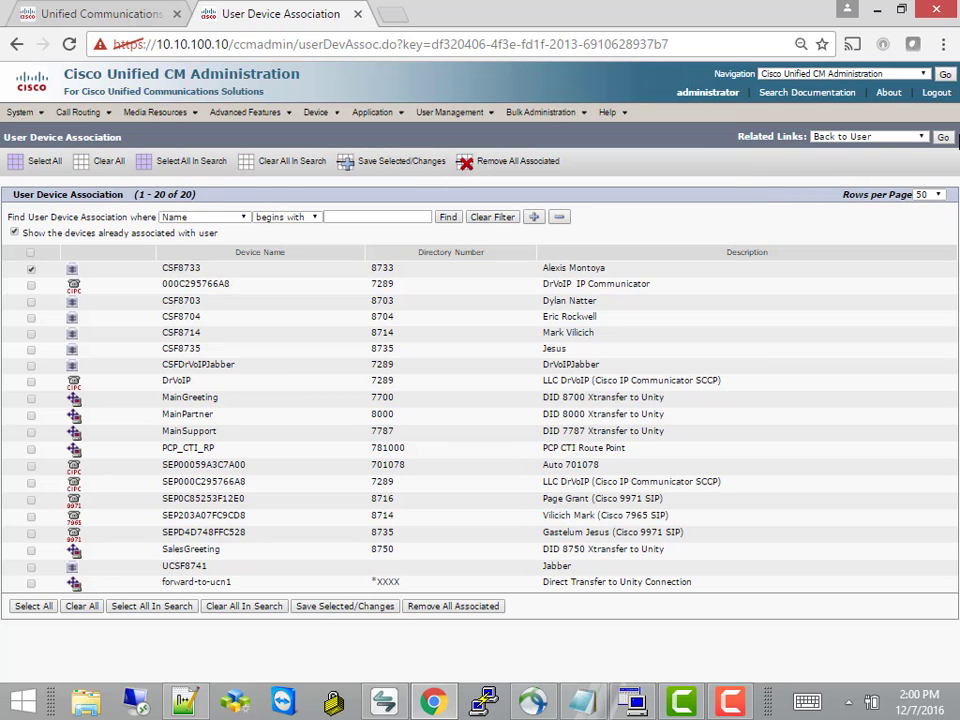
Save user 8733 with CSF8733 checked under Controlled Devices, then bring up the Self Care Portal sign-in
click(943, 137)
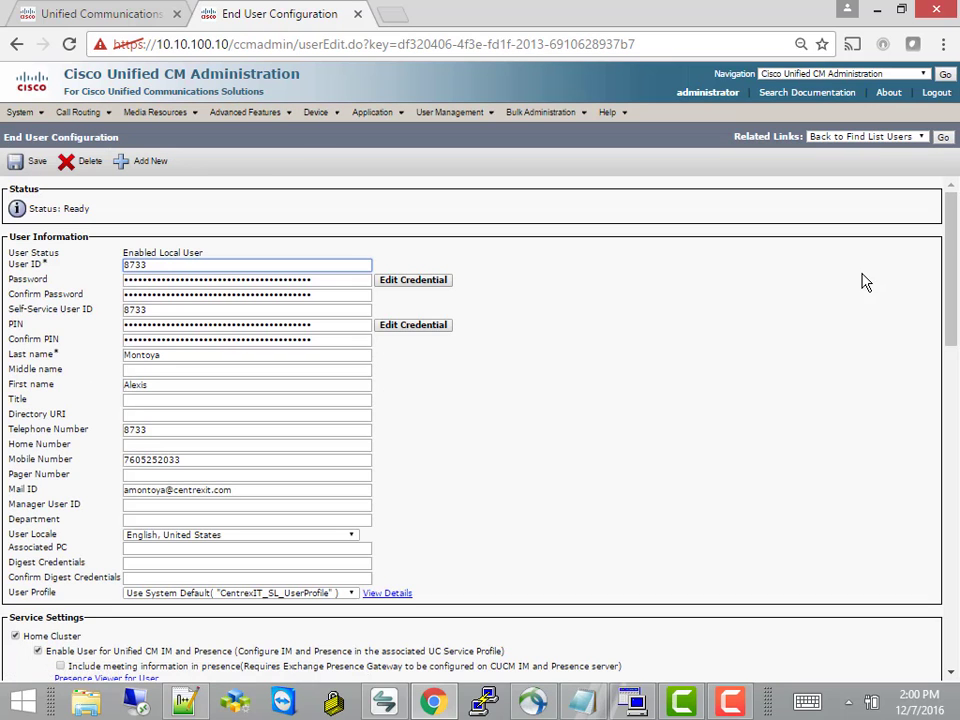
drag(949, 266, 955, 380)
scroll(910, 435, down, 2)
scroll(943, 407, up, 3)
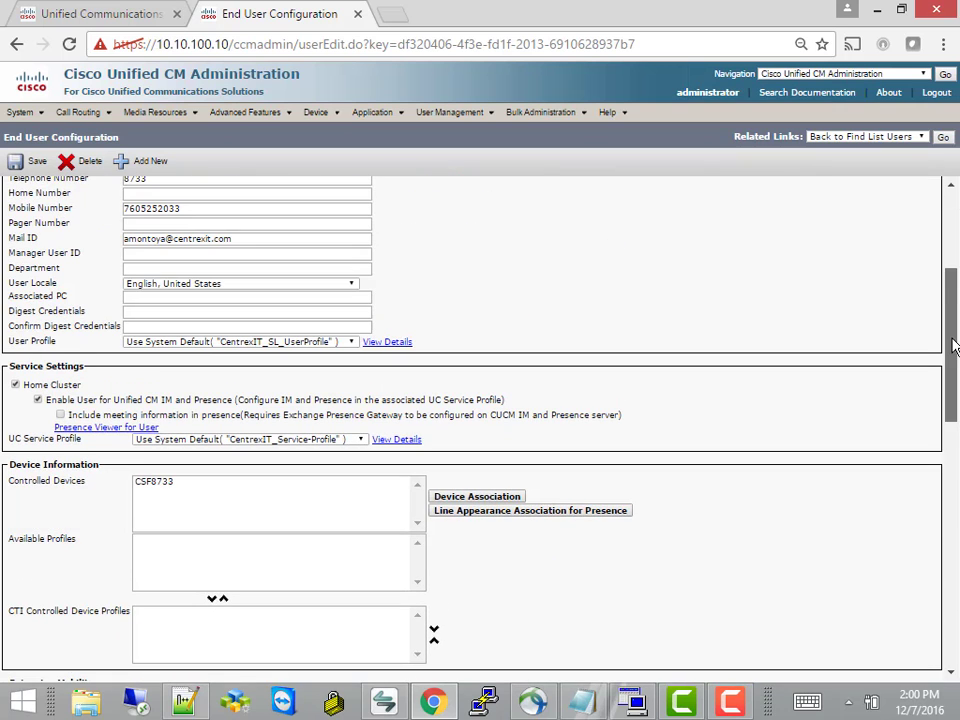
click(229, 514)
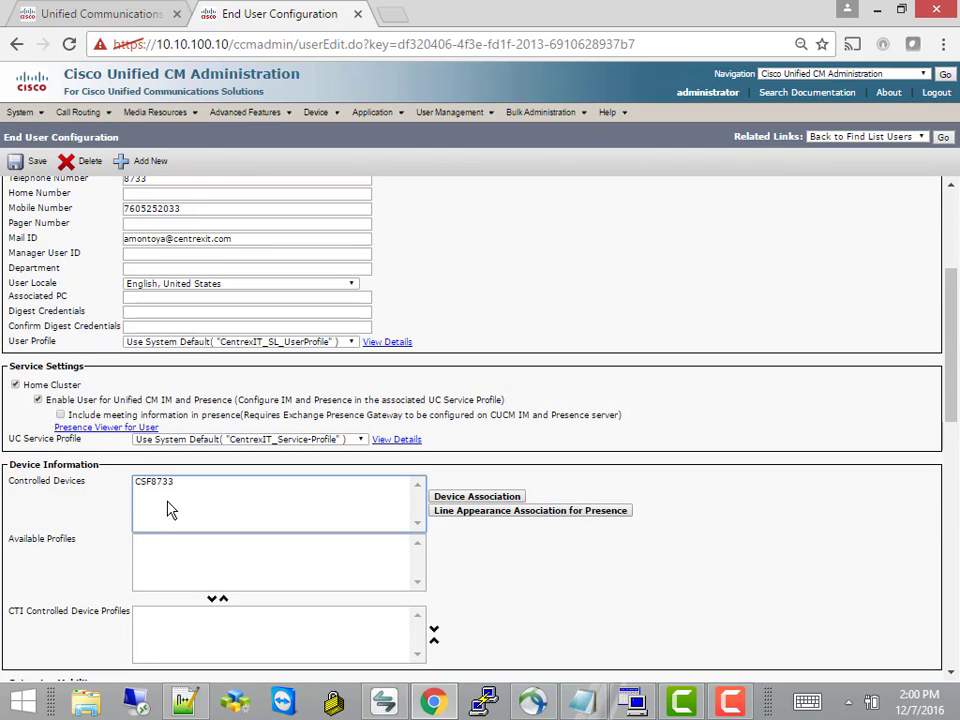
click(18, 161)
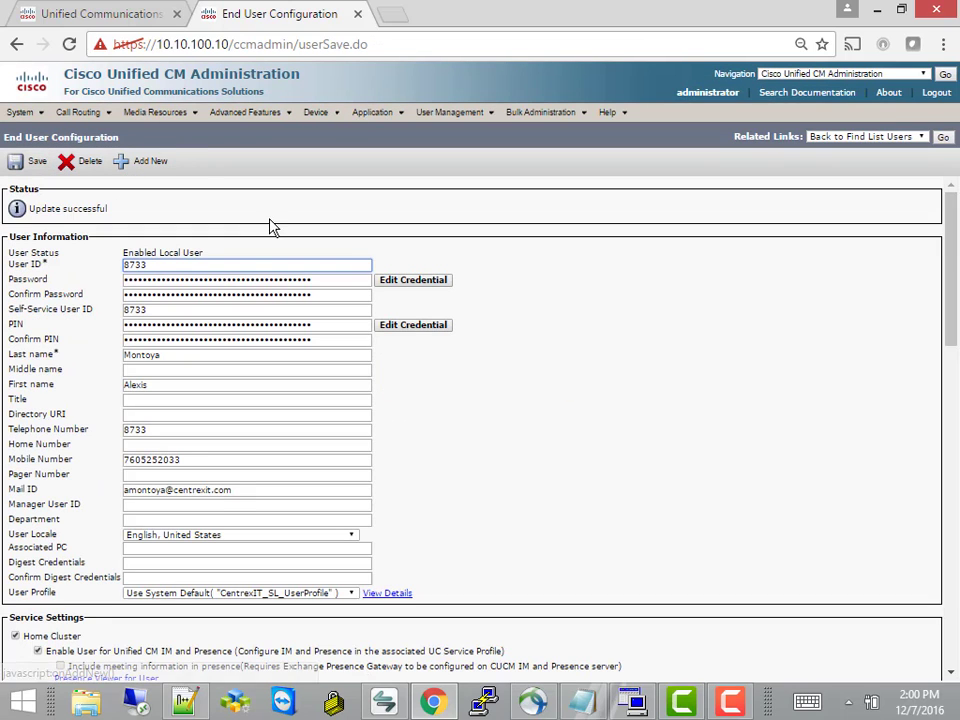
mouse_move(330, 116)
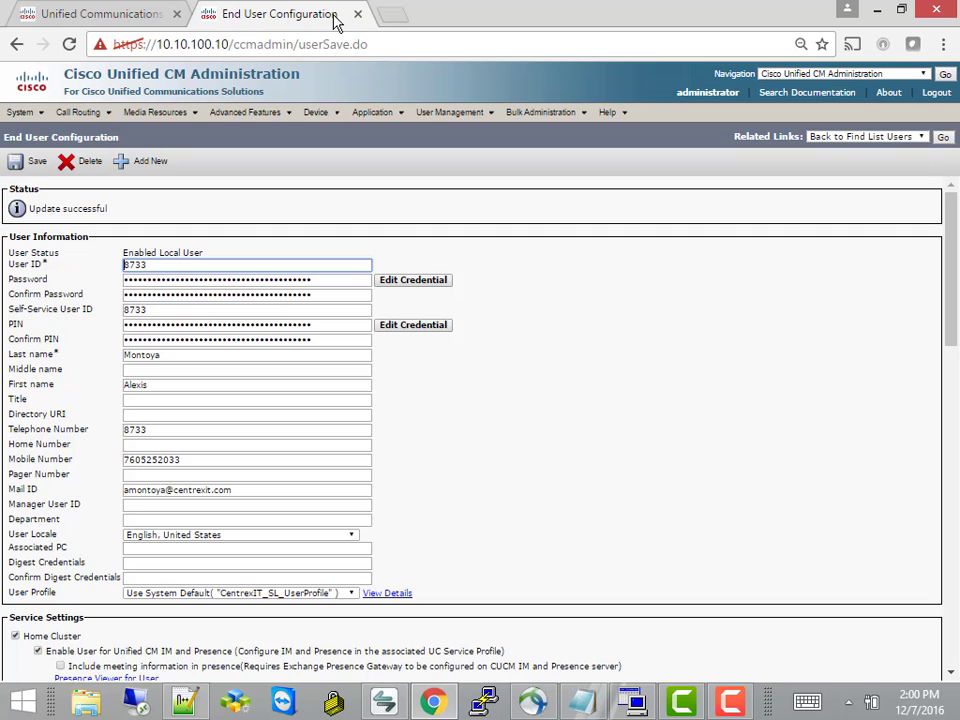
click(133, 15)
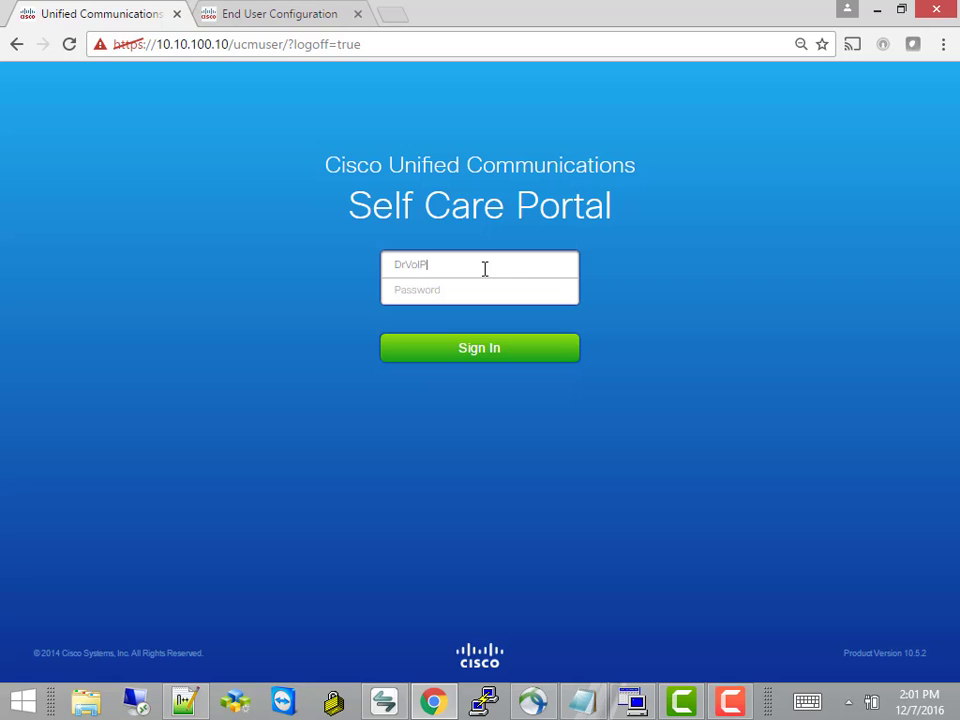
Retry the Self Care Portal sign-in, entering a different user ID that has portal privileges
key(Tab)
click(501, 354)
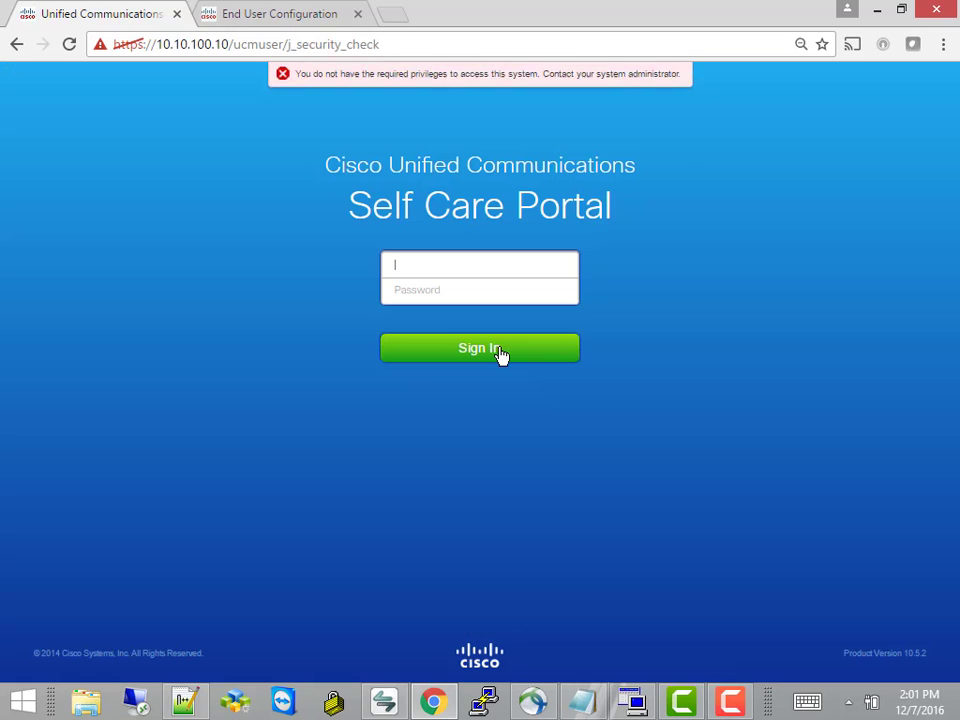
click(413, 267)
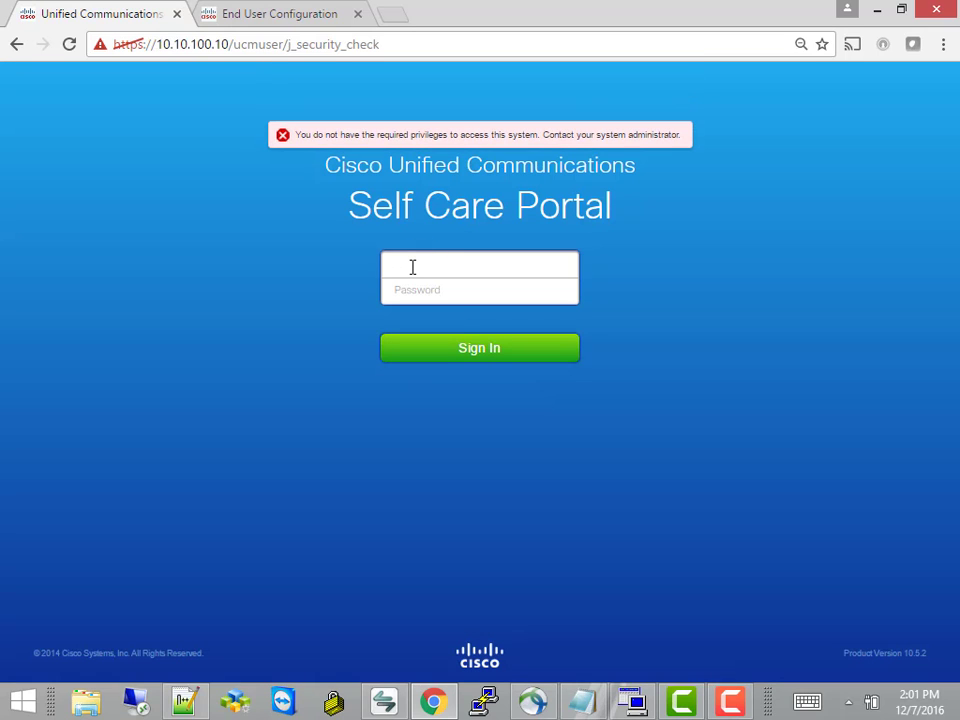
text(DrVoIP)
key(Tab)
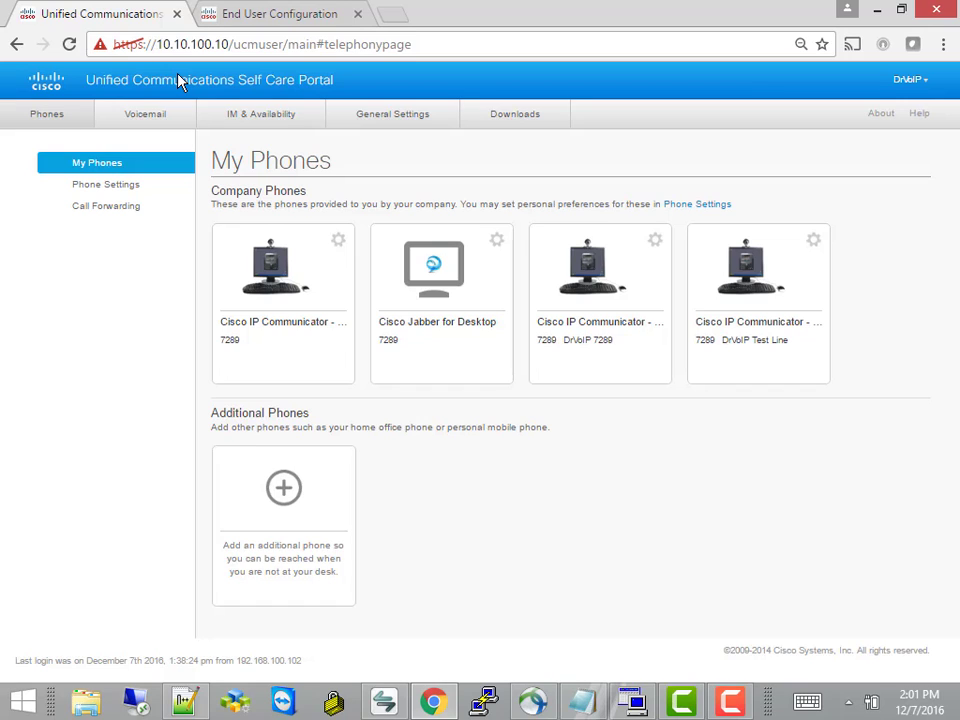
From My Phones, try the voicemail call option, then close the WebDialer click-to-call popup
click(62, 119)
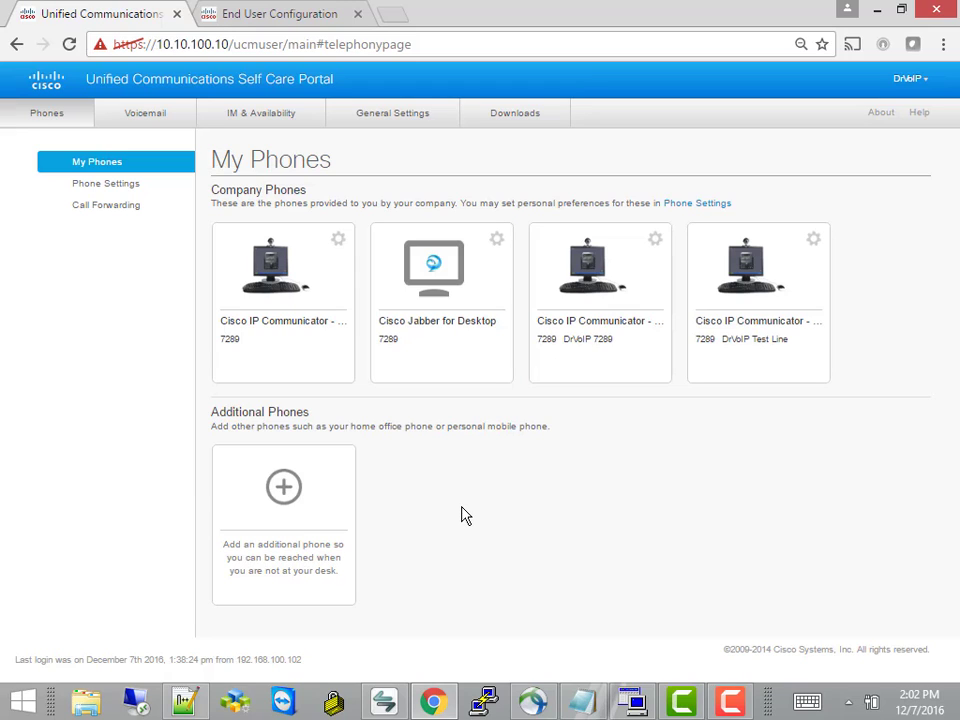
click(145, 118)
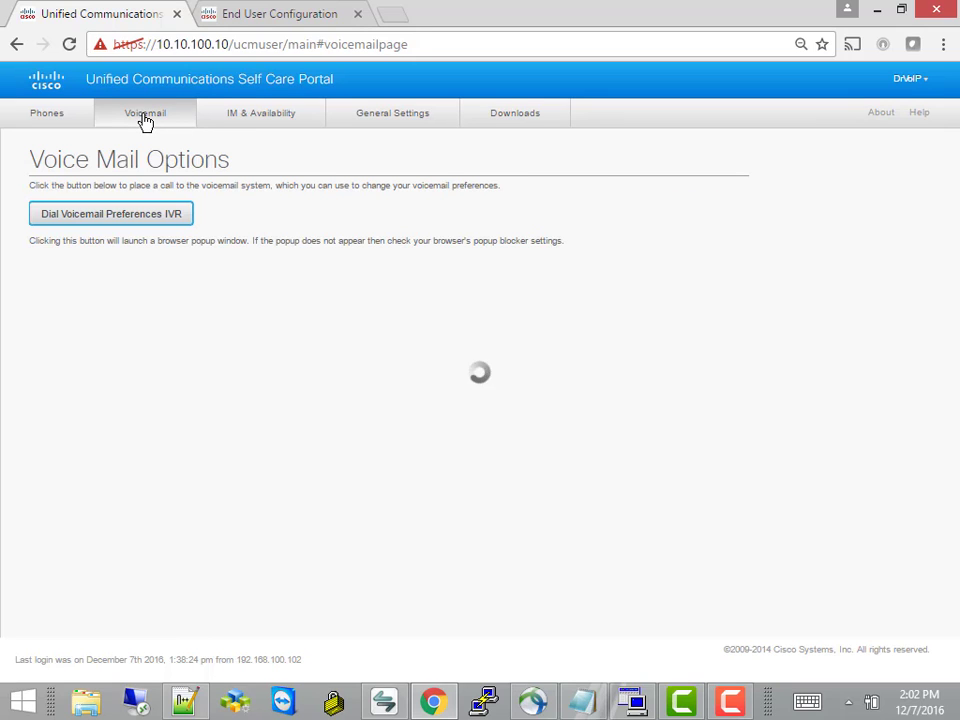
click(141, 219)
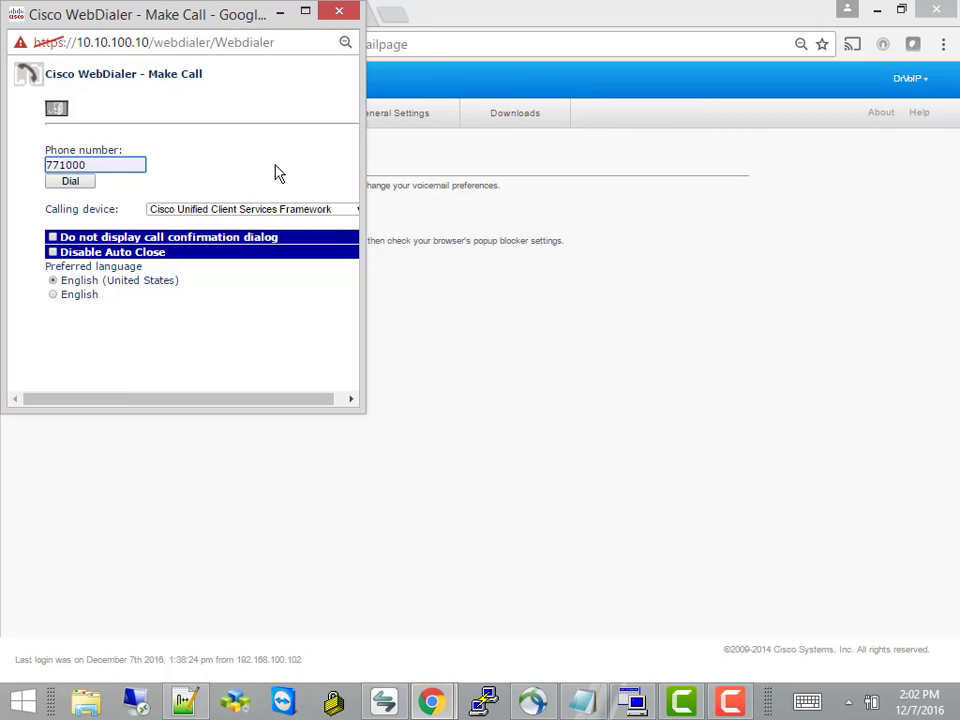
click(342, 14)
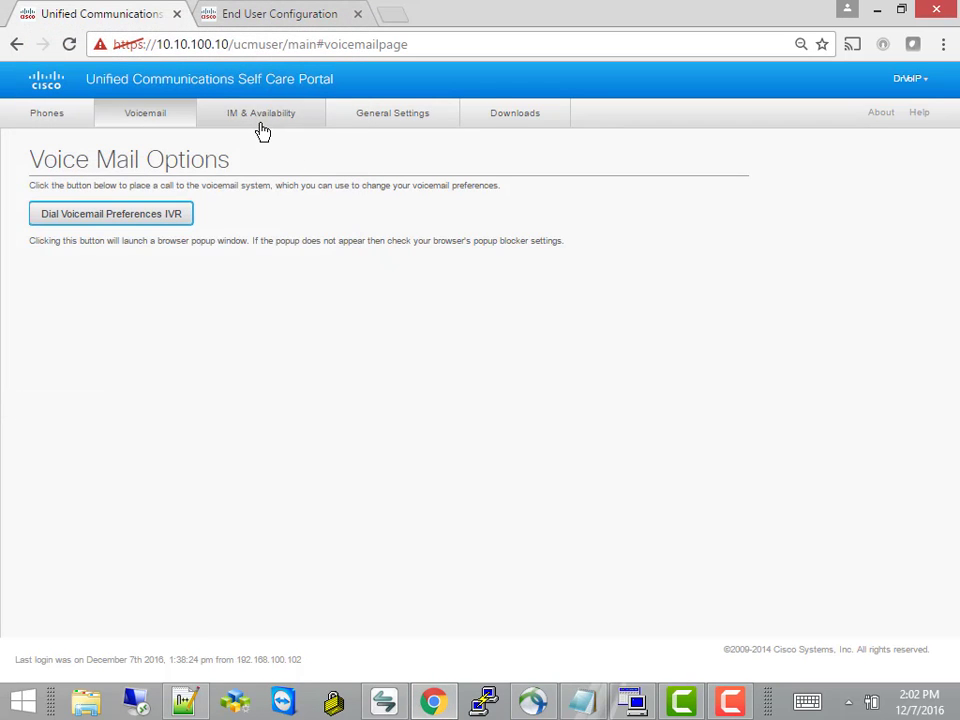
Browse the IM & Availability and Downloads tabs, then return to the Phones list
click(262, 132)
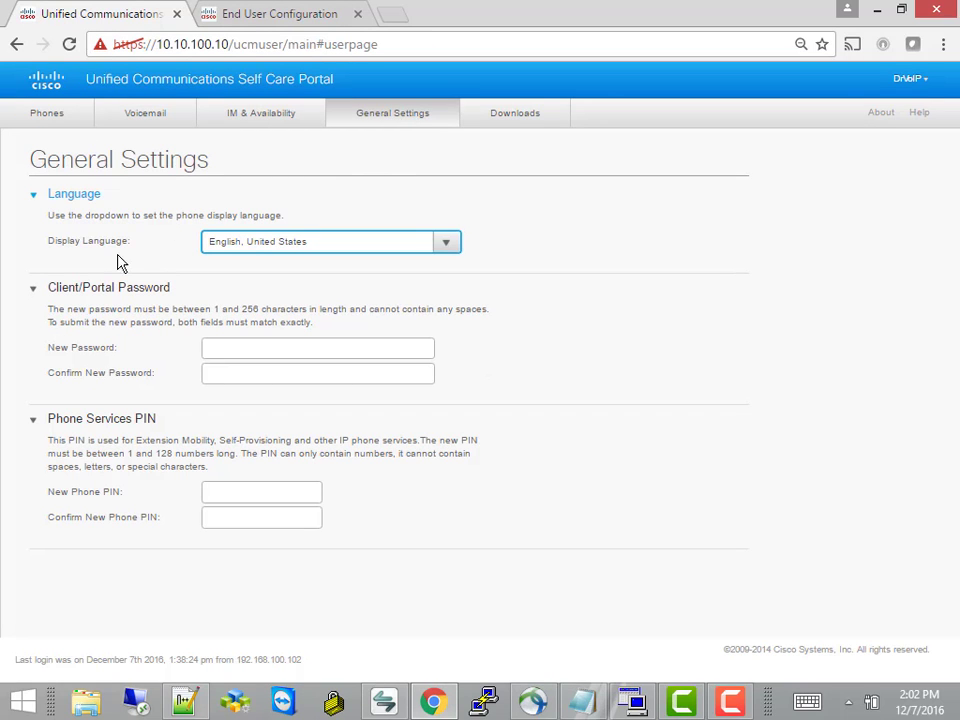
click(516, 125)
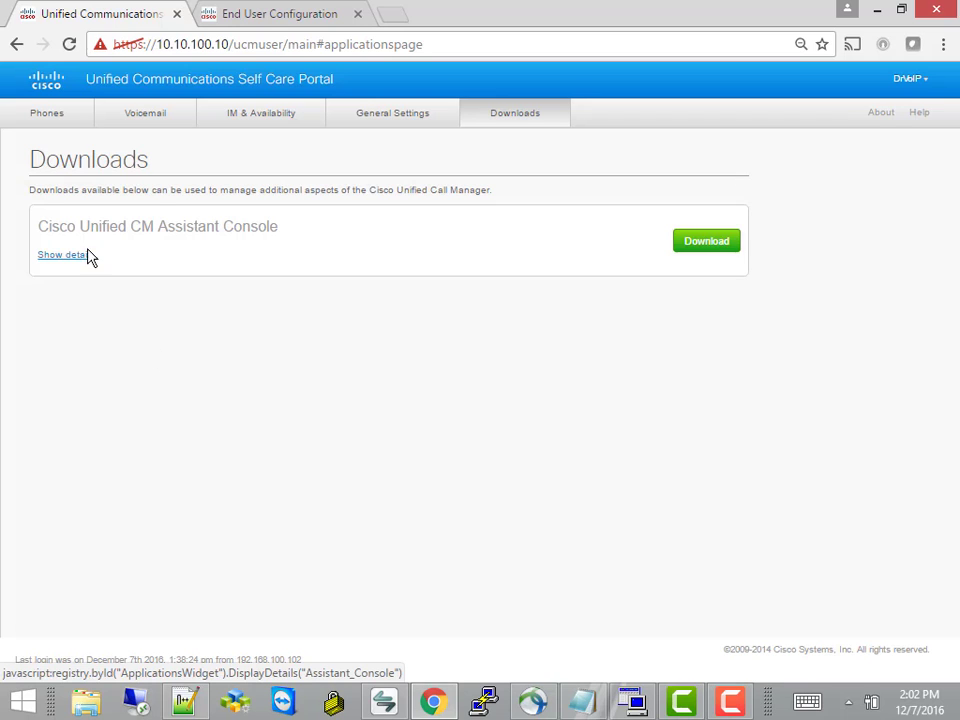
click(45, 119)
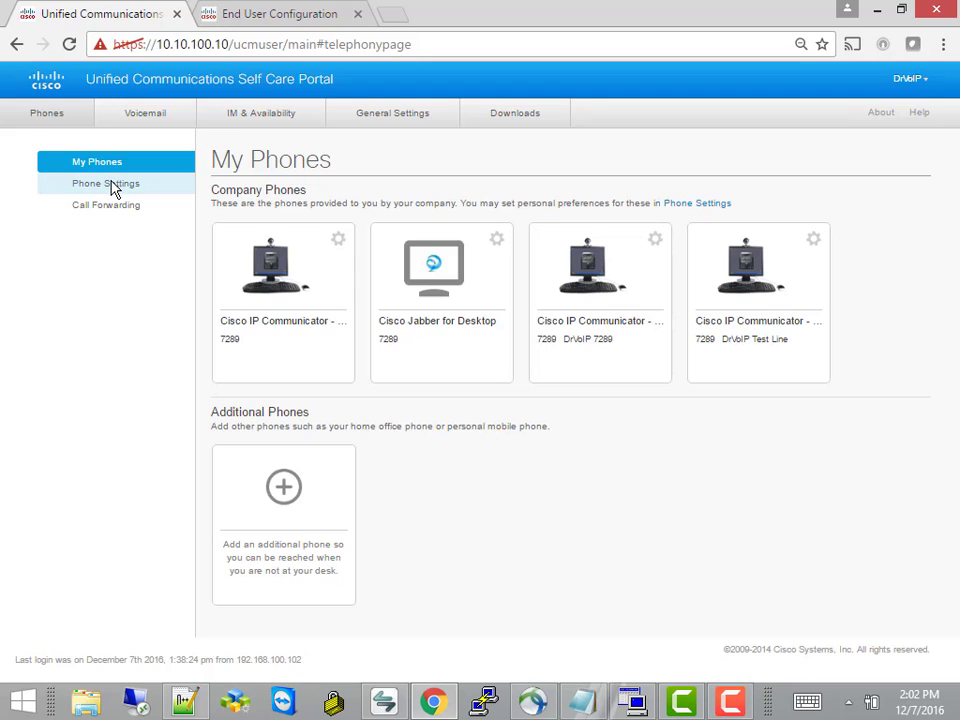
View the Phone Settings page, then the Call Forwarding settings
click(113, 186)
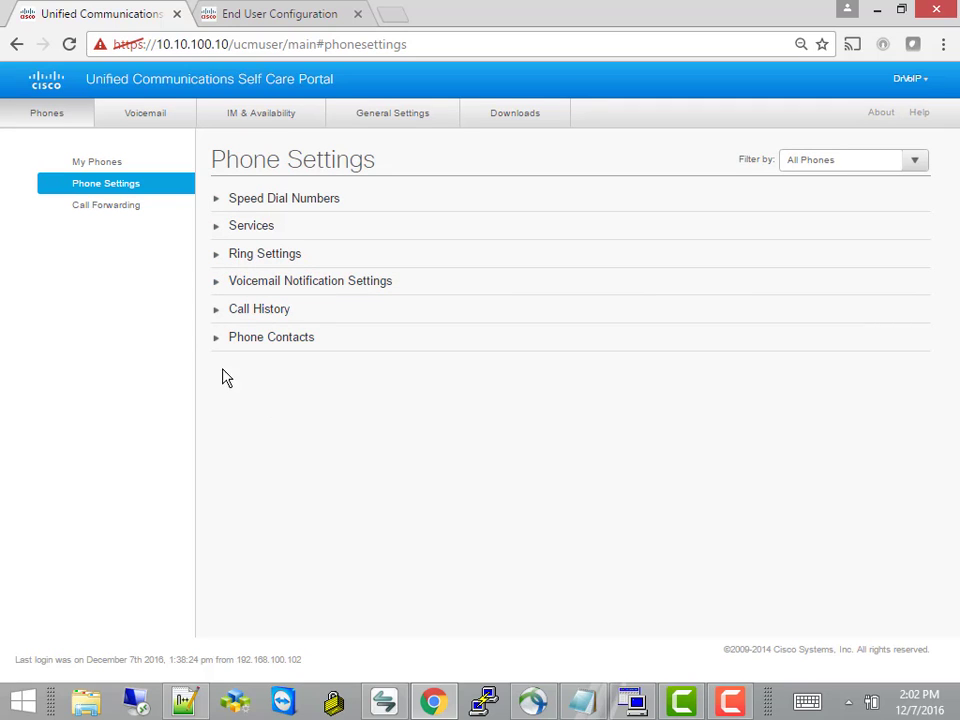
click(117, 208)
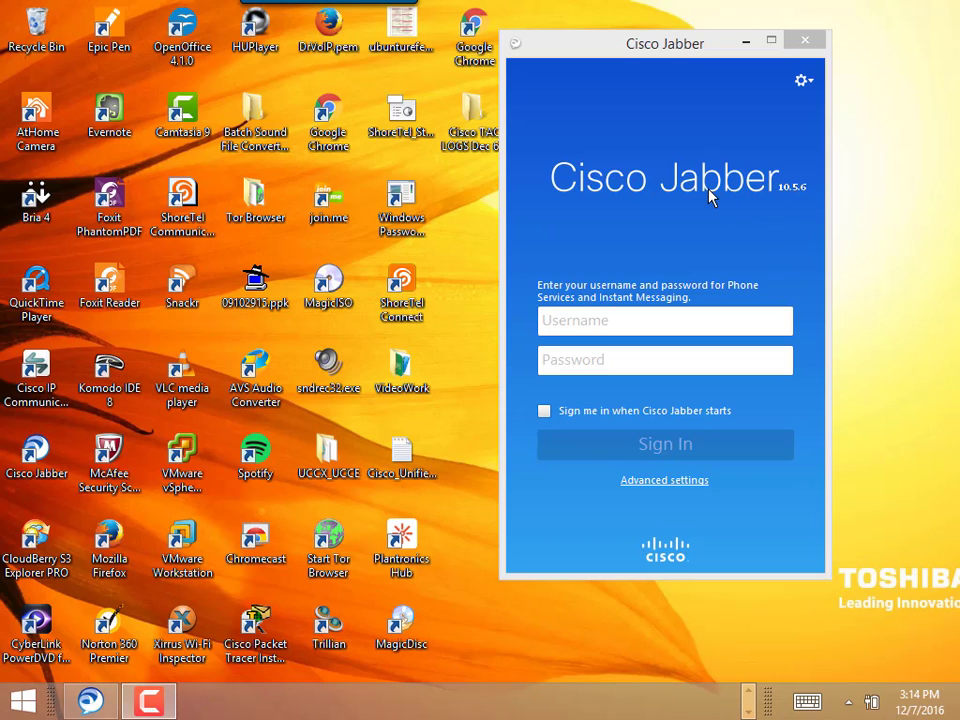
Open Jabber's Advanced settings and select the imp1.ciscolocal.com login server address
click(673, 482)
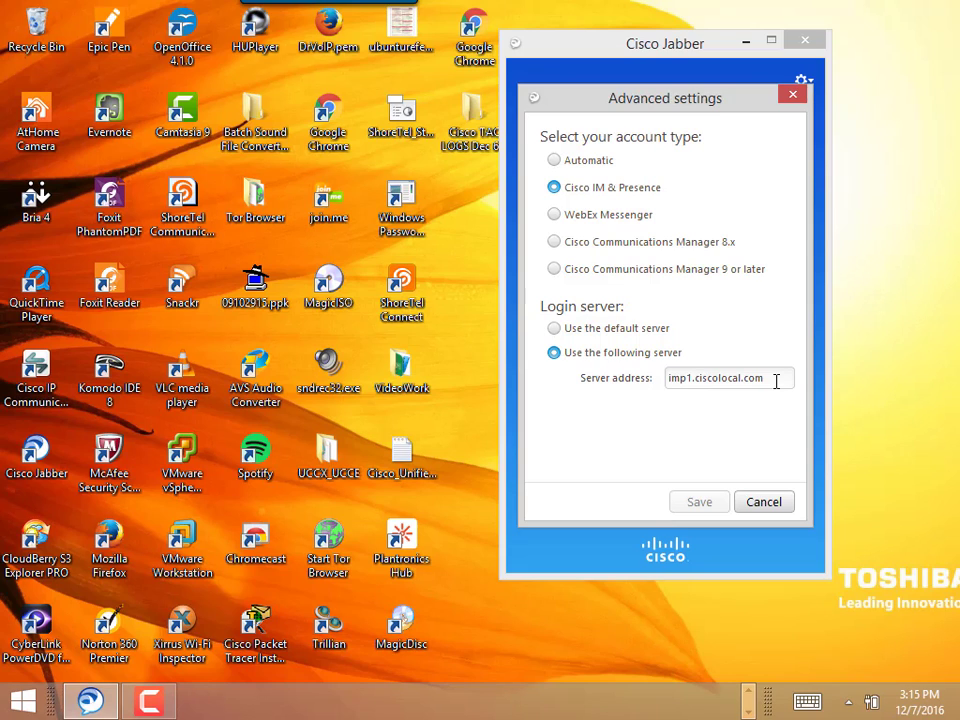
drag(776, 381, 667, 385)
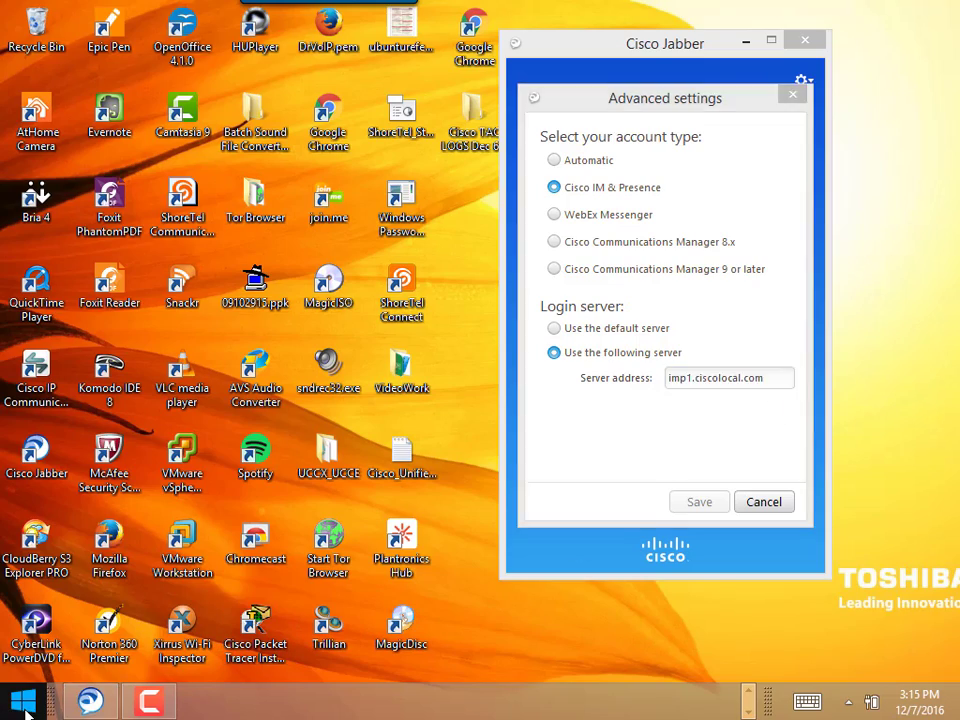
click(22, 703)
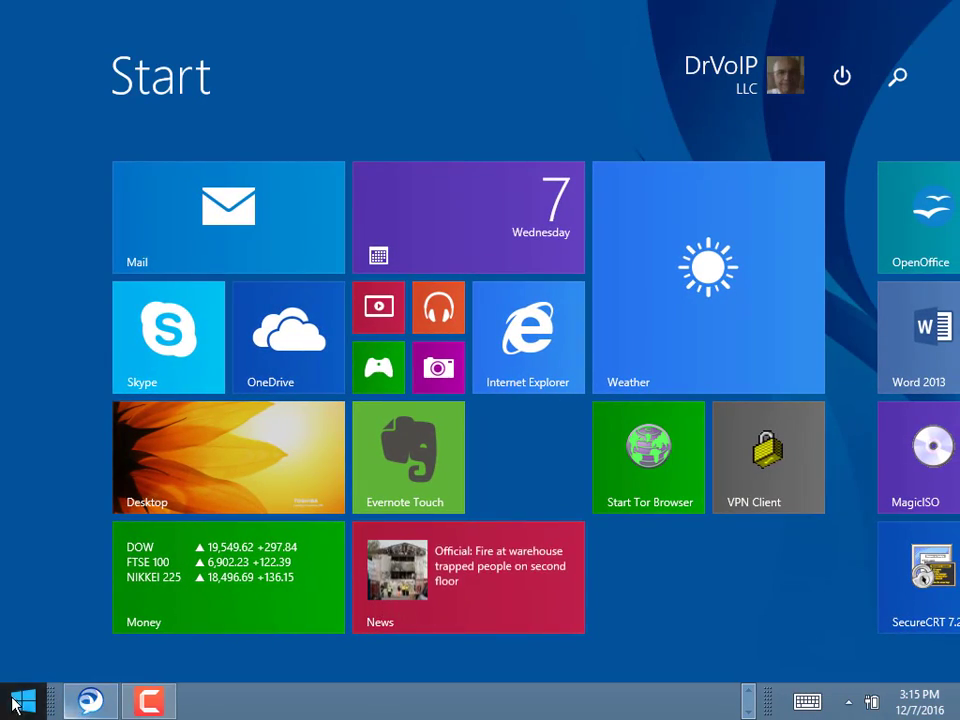
click(18, 700)
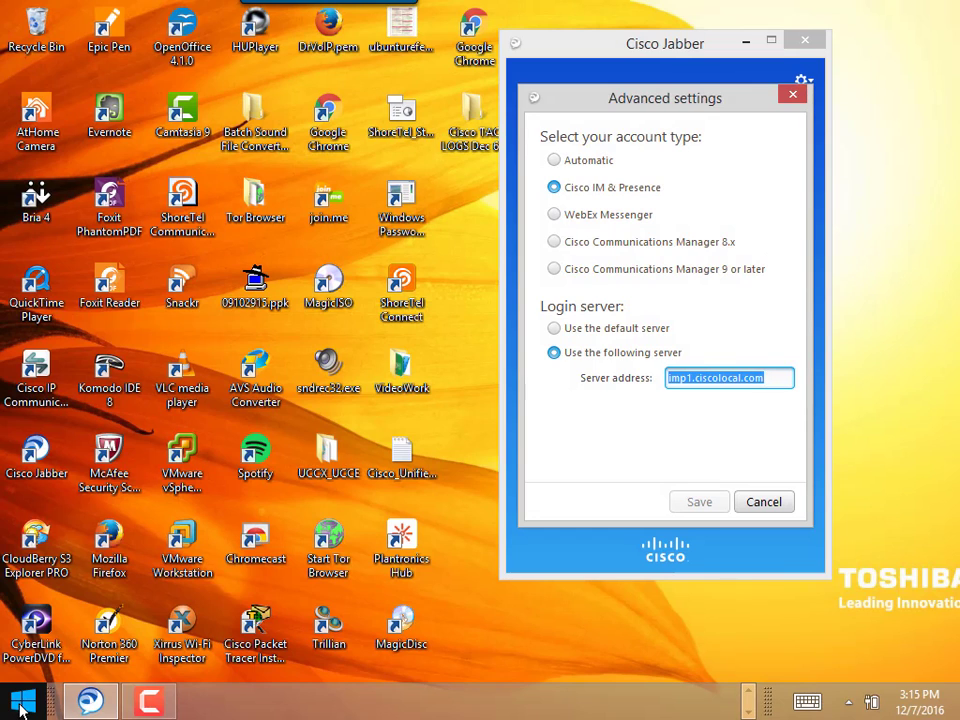
click(747, 693)
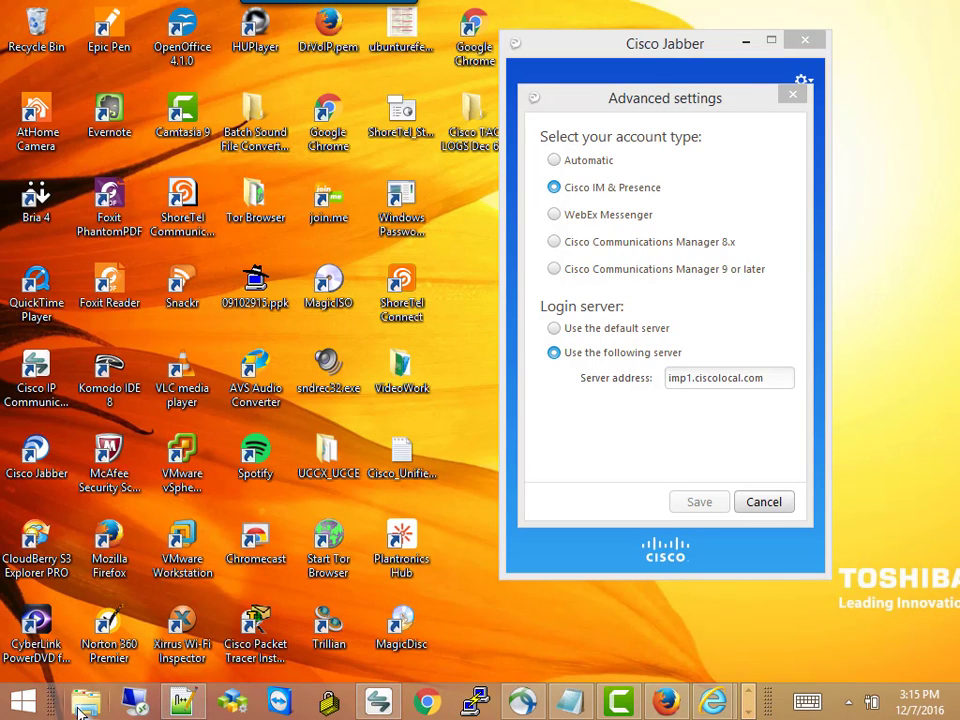
click(85, 703)
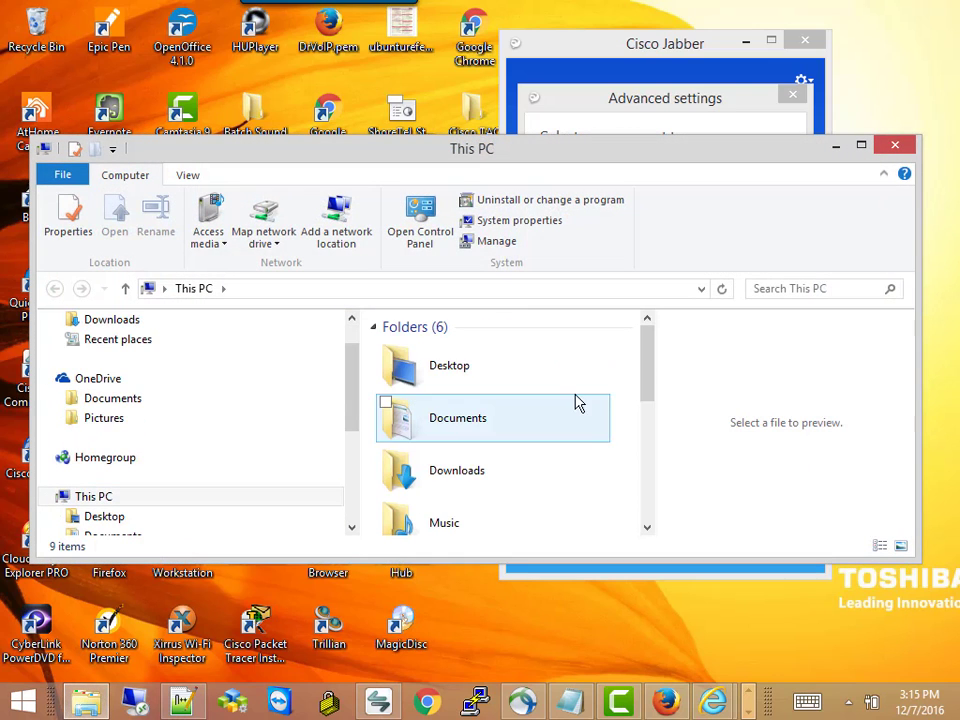
drag(650, 382, 671, 48)
click(835, 147)
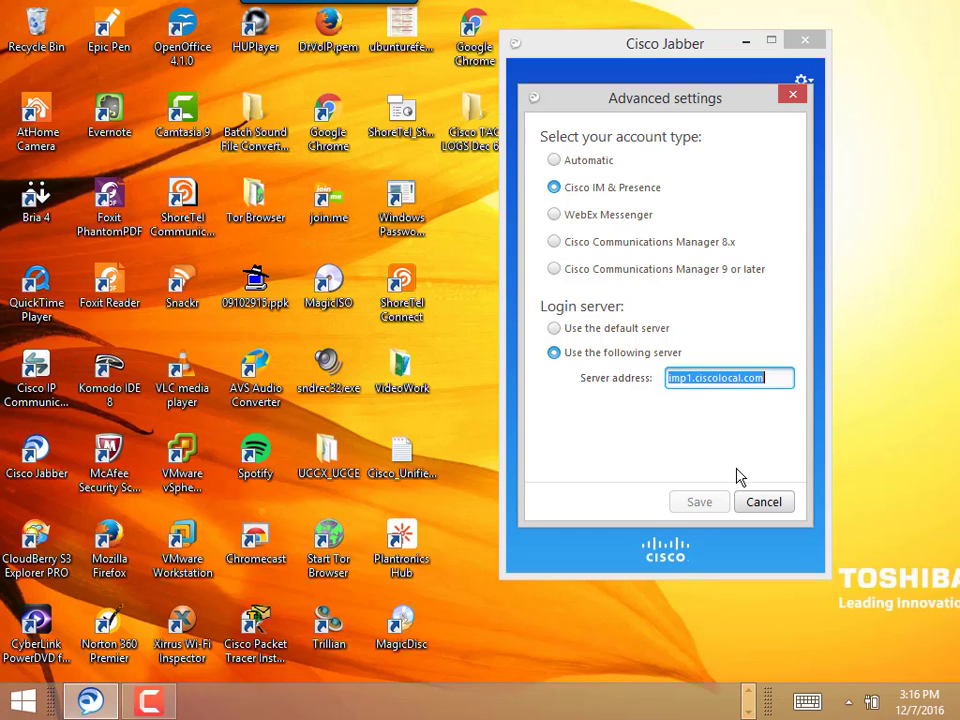
Cancel Advanced settings and sign in to Jabber with the user's username and password
click(757, 505)
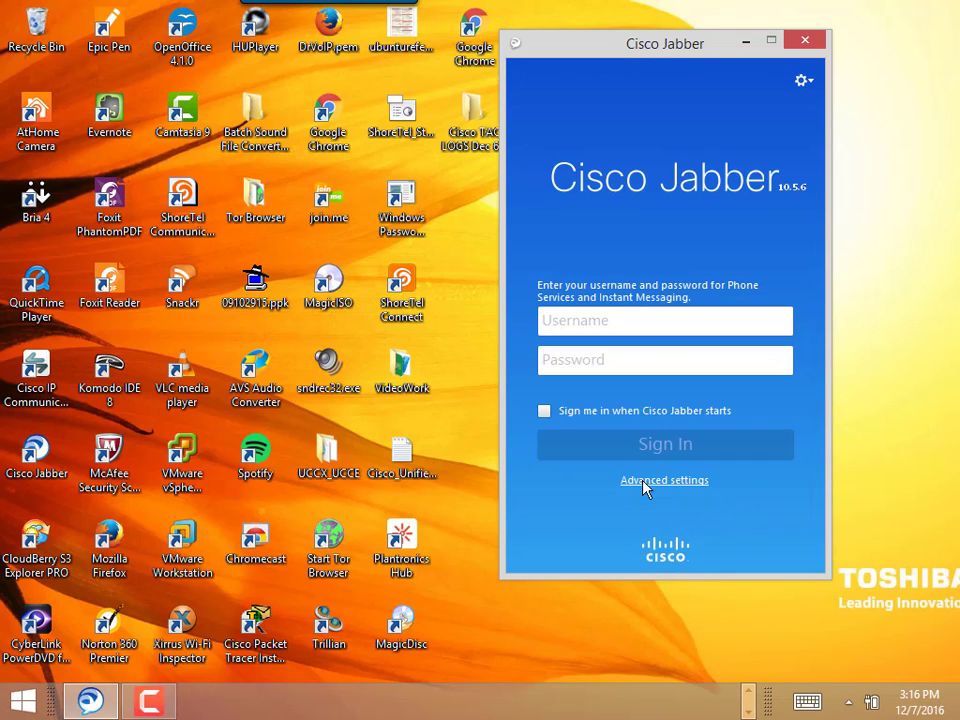
click(582, 322)
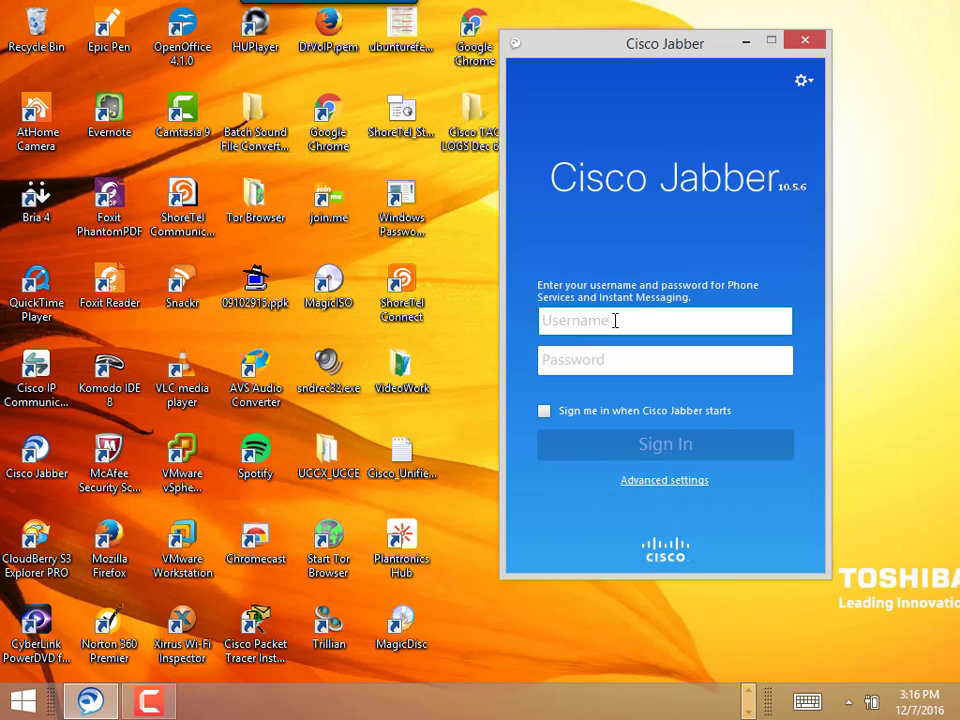
key(Tab)
text(******)
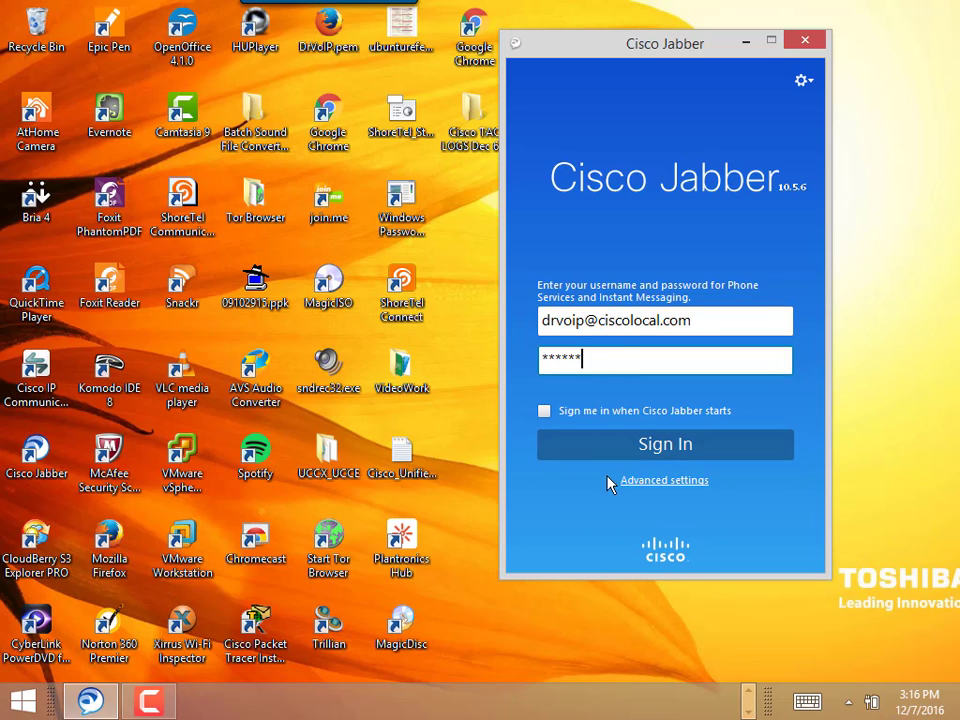
click(674, 448)
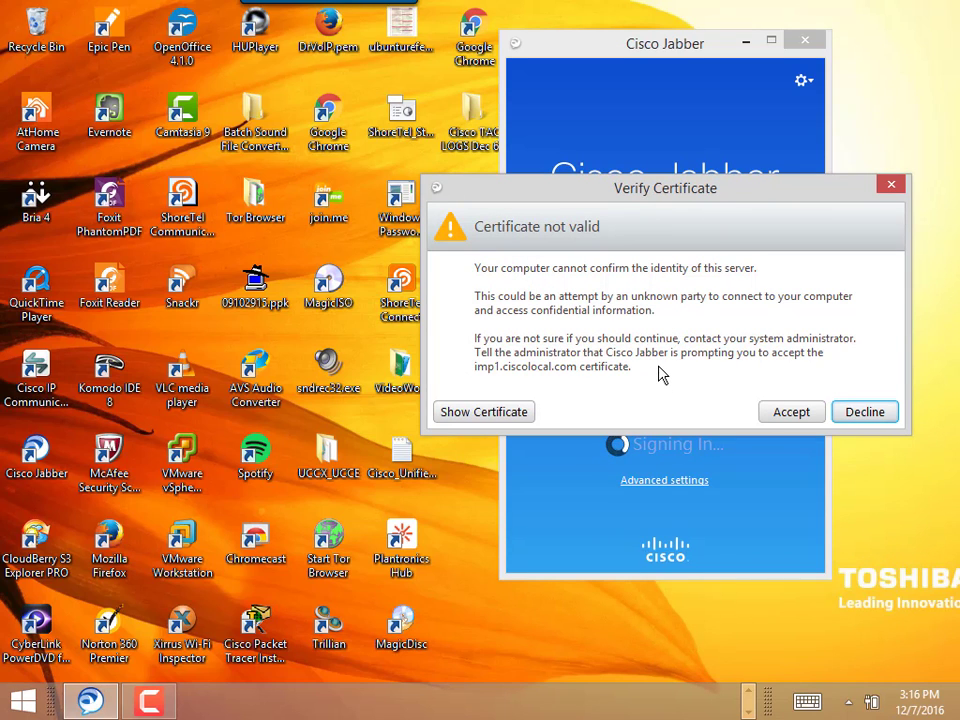
Accept the untrusted imp1.ciscolocal.com certificate and the second server certificate warning
drag(707, 189, 678, 324)
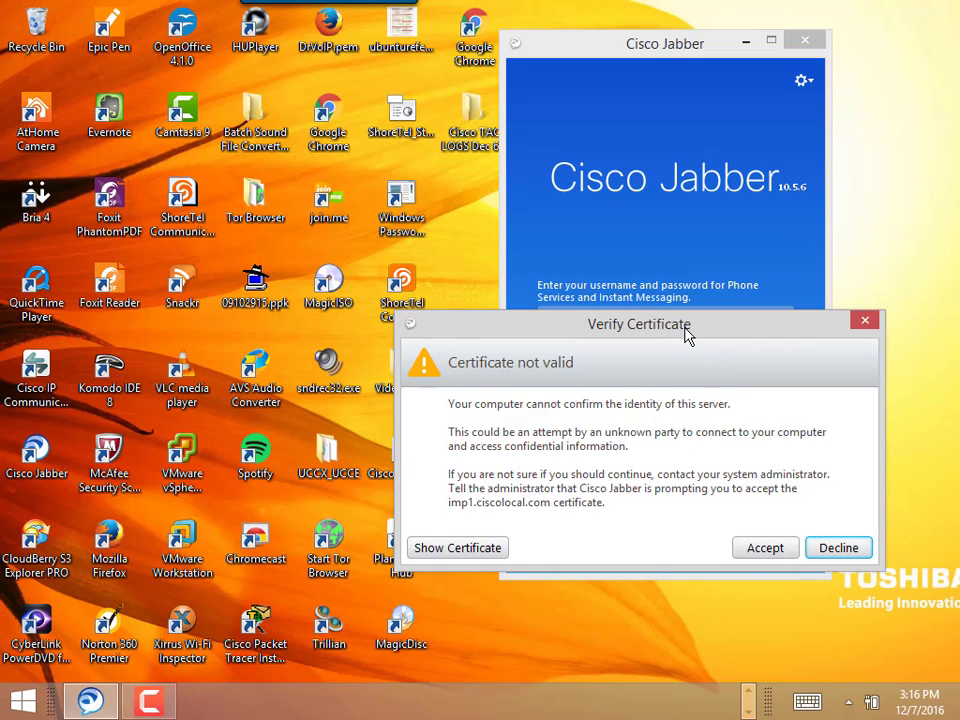
drag(688, 335, 676, 290)
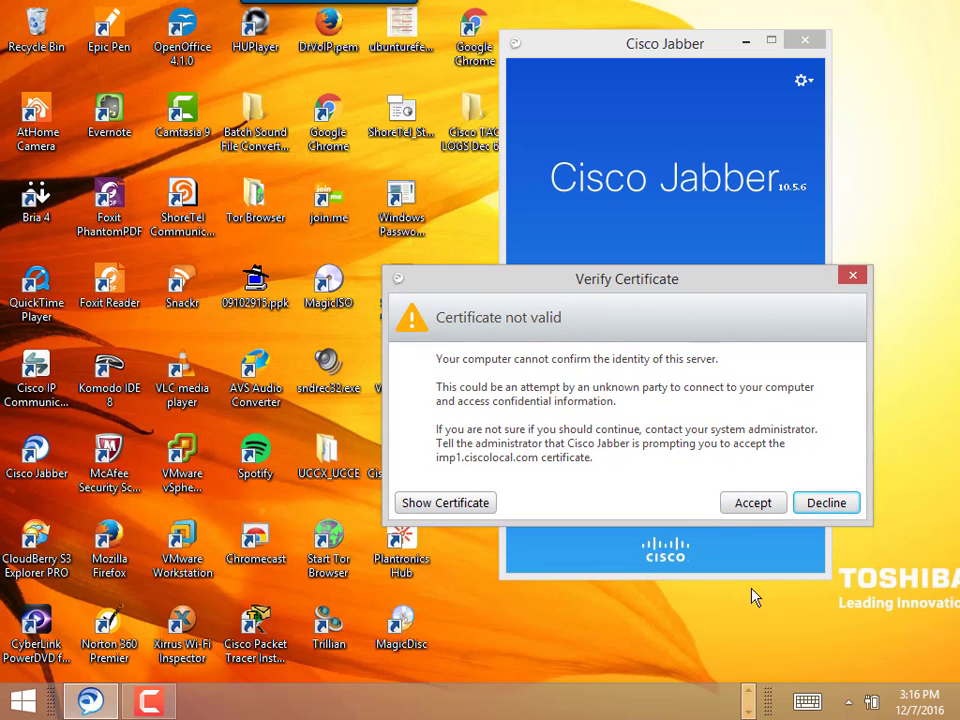
click(754, 506)
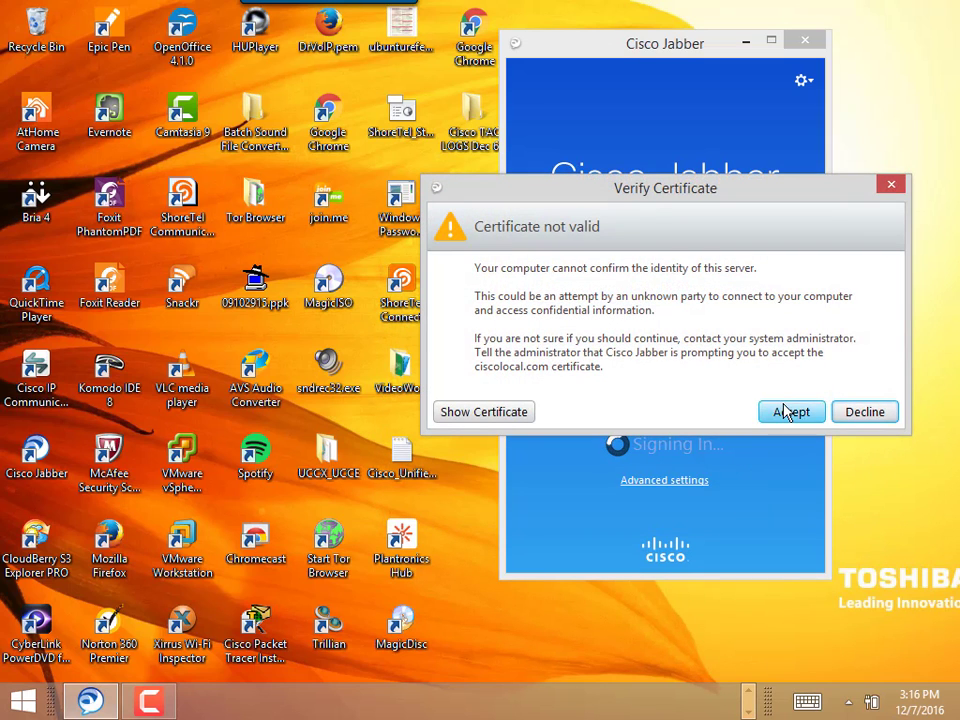
click(786, 411)
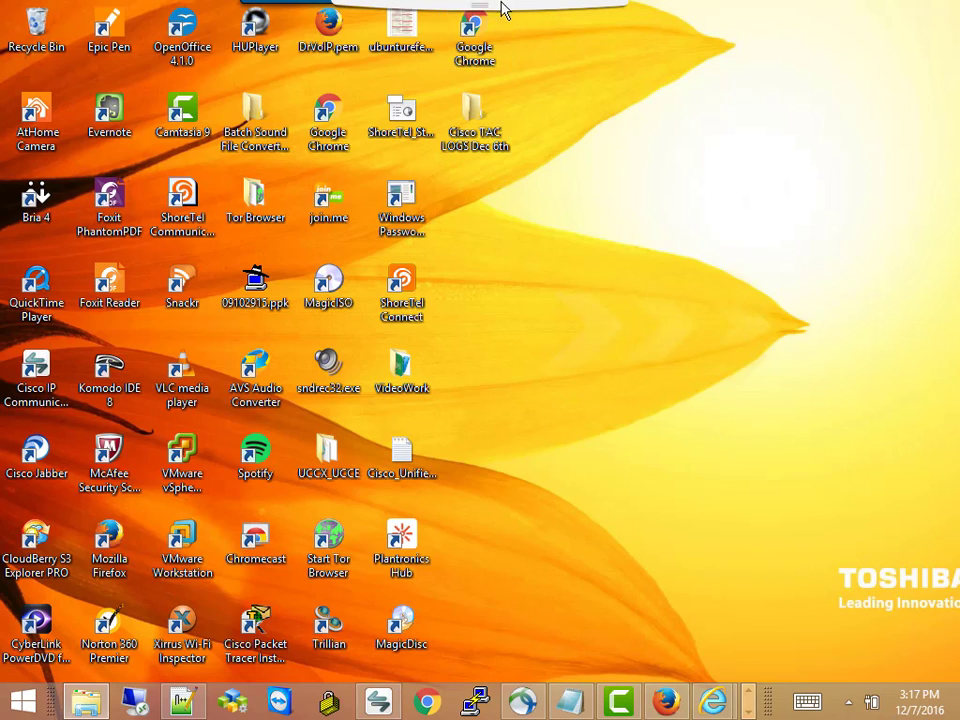
Accept the 10.10.100.11 certificate, open the Jabber main window, and view Meetings, then Contacts
mouse_move(502, 8)
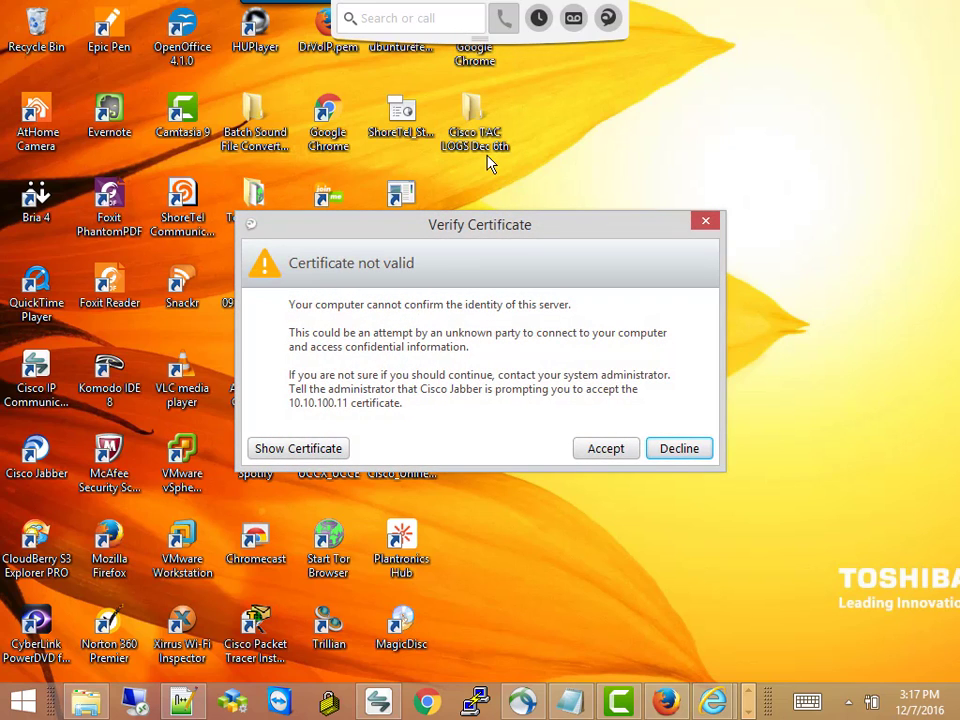
click(619, 450)
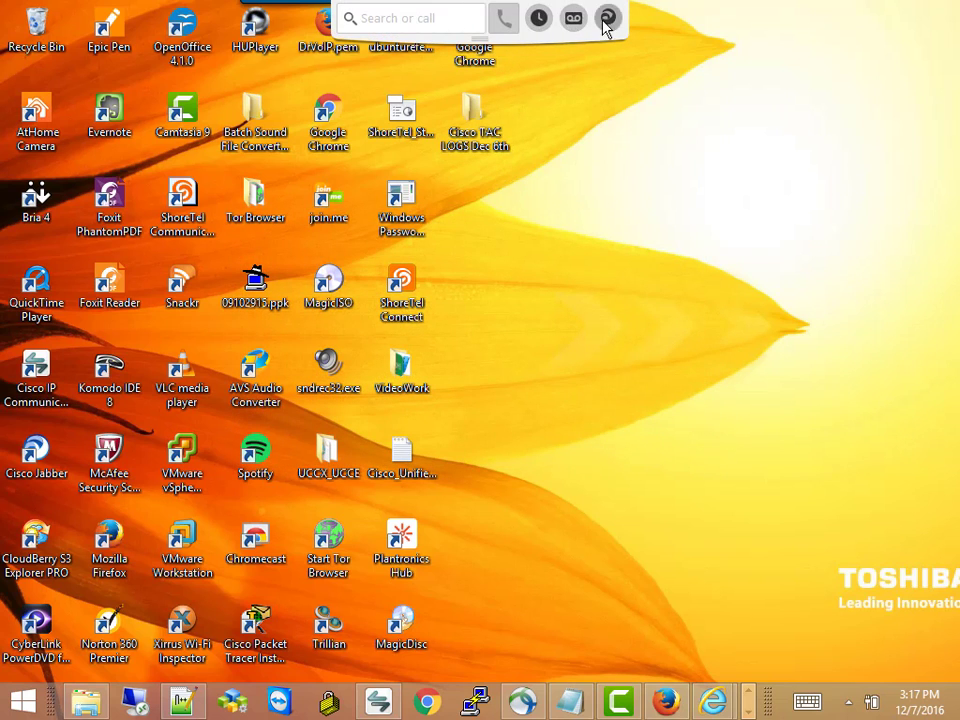
click(608, 20)
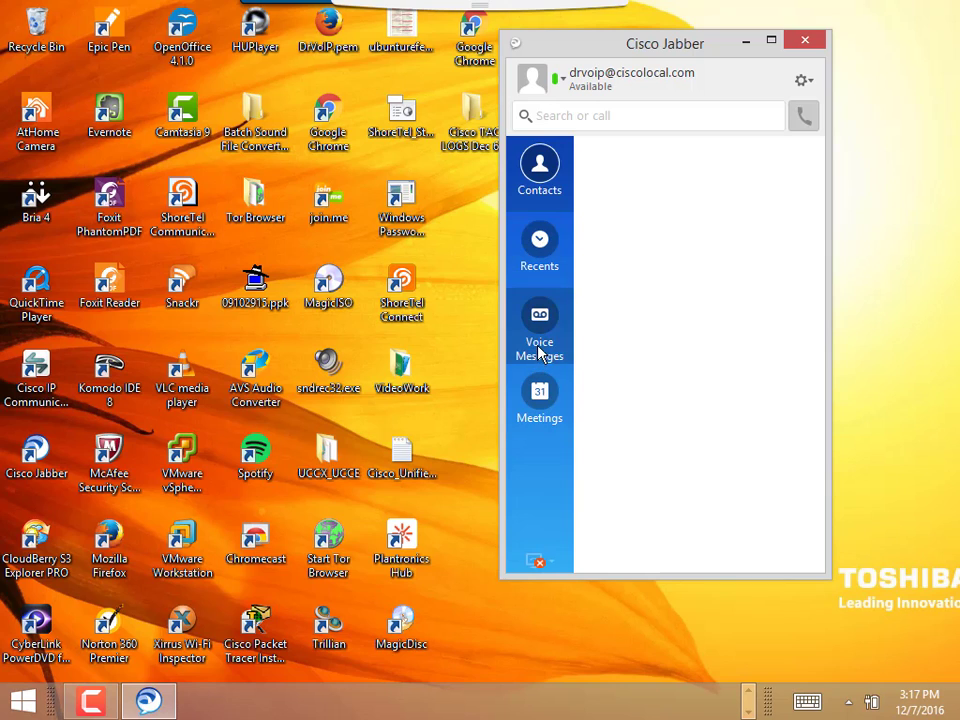
click(538, 395)
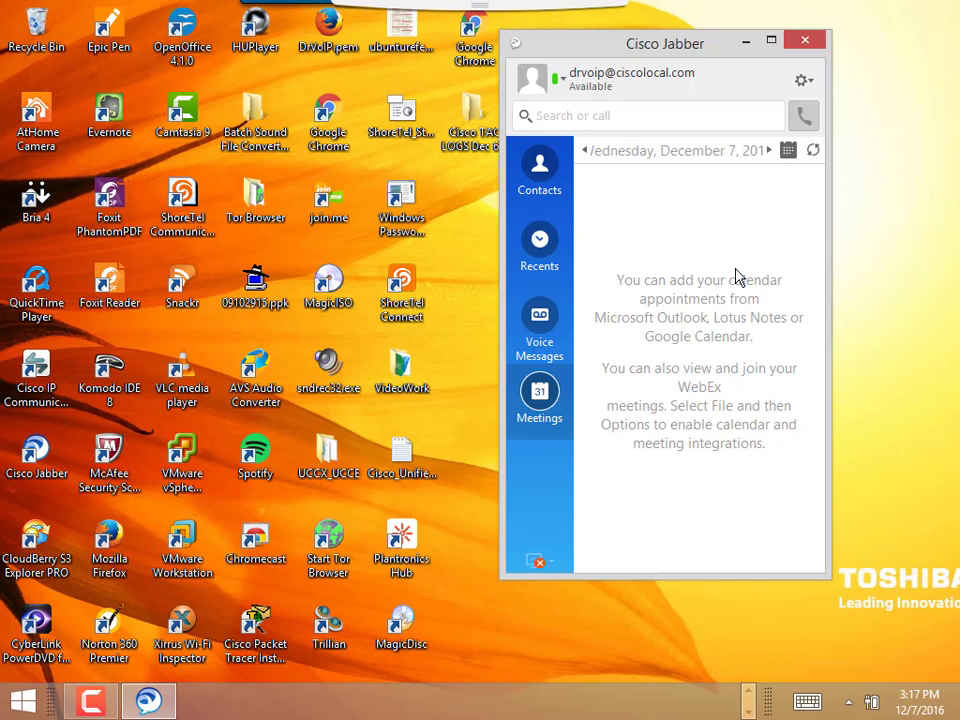
click(607, 112)
click(540, 180)
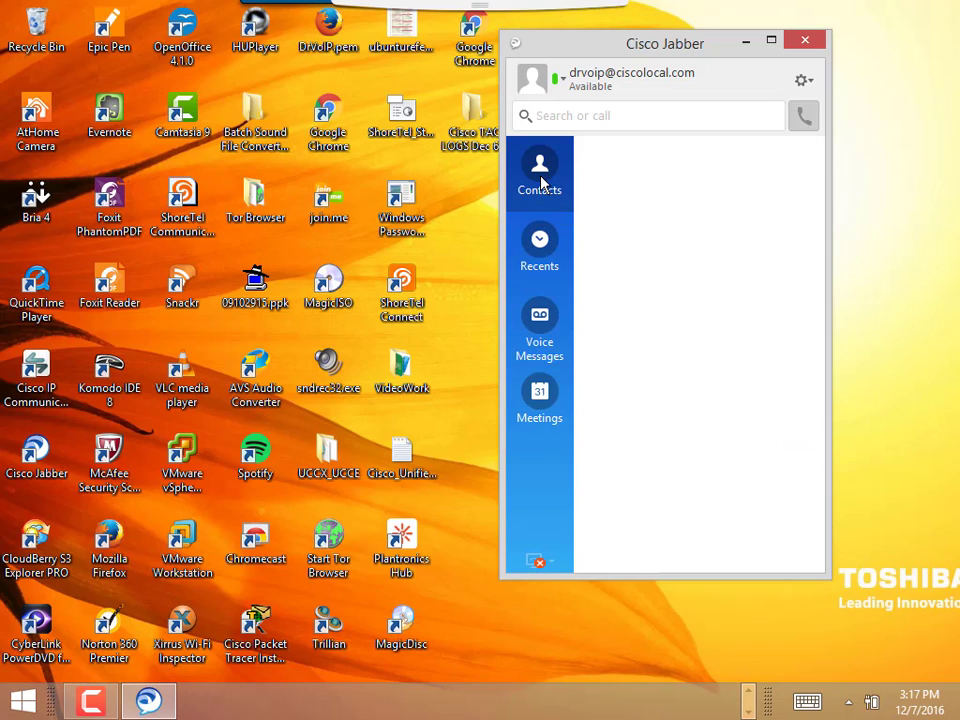